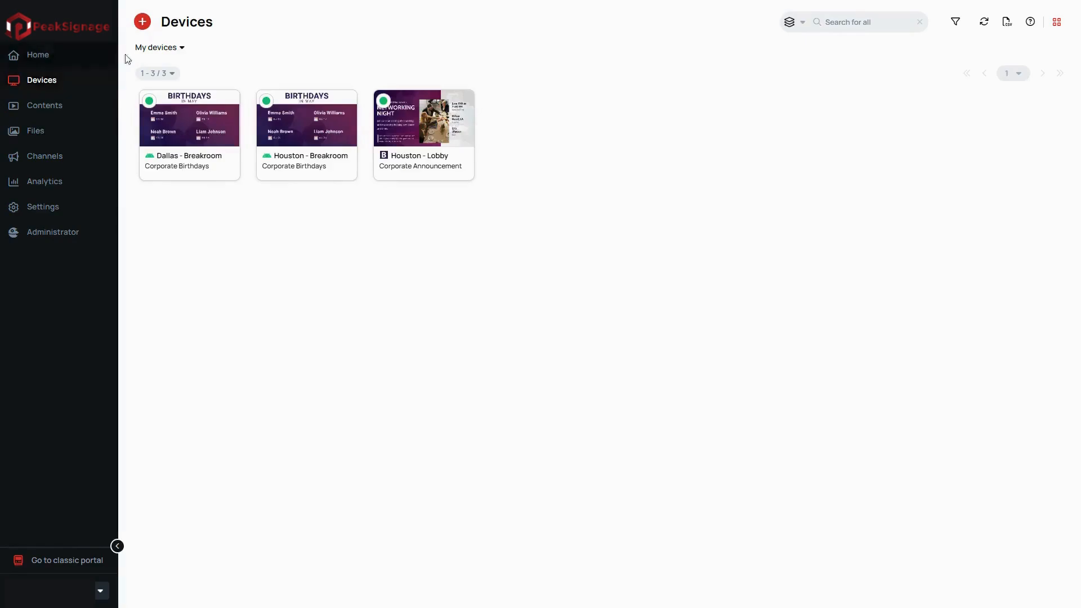
Step: Add a device folder named Dallas under My devices
left_click(145, 25)
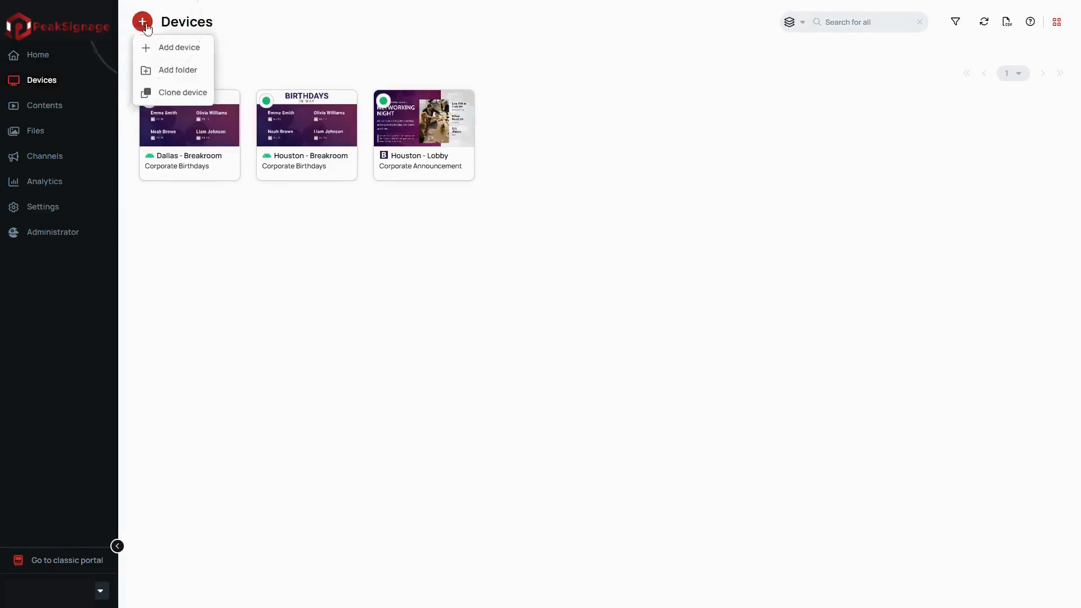
left_click(160, 70)
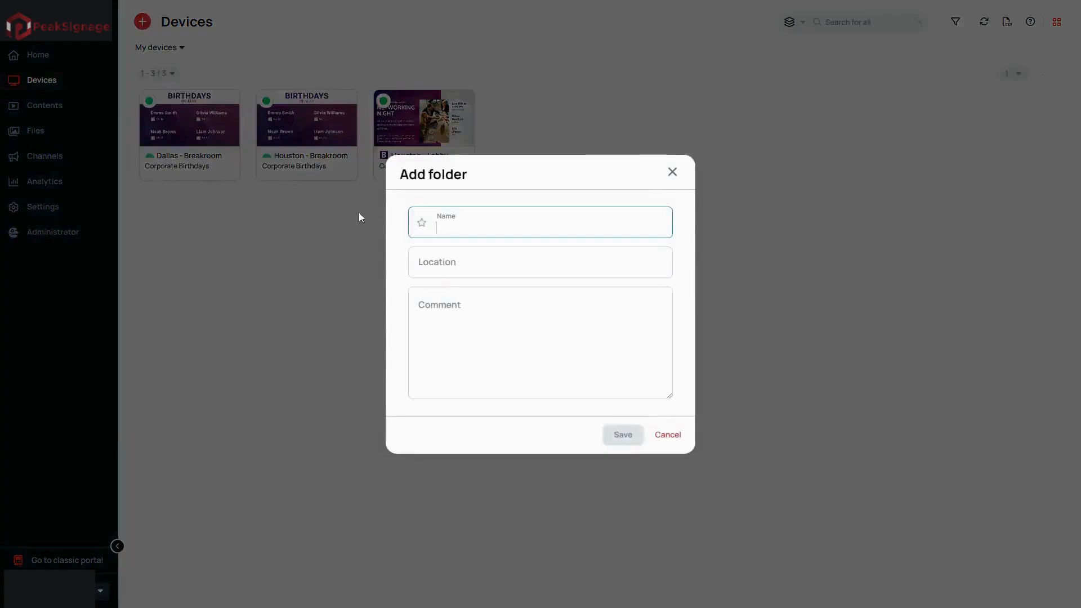
left_click(442, 225)
type("Dallas")
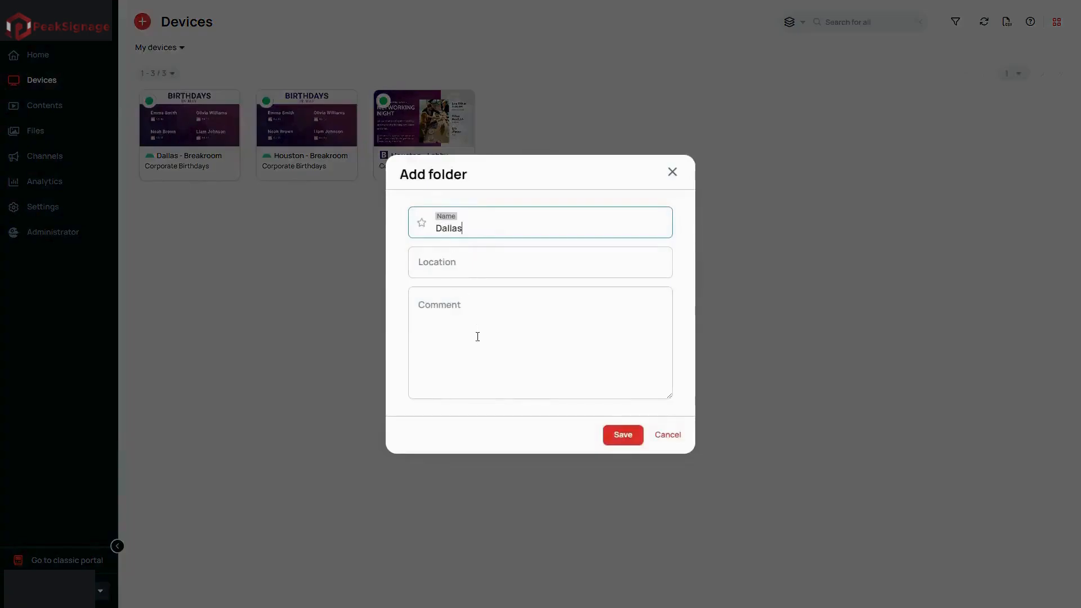
left_click(621, 436)
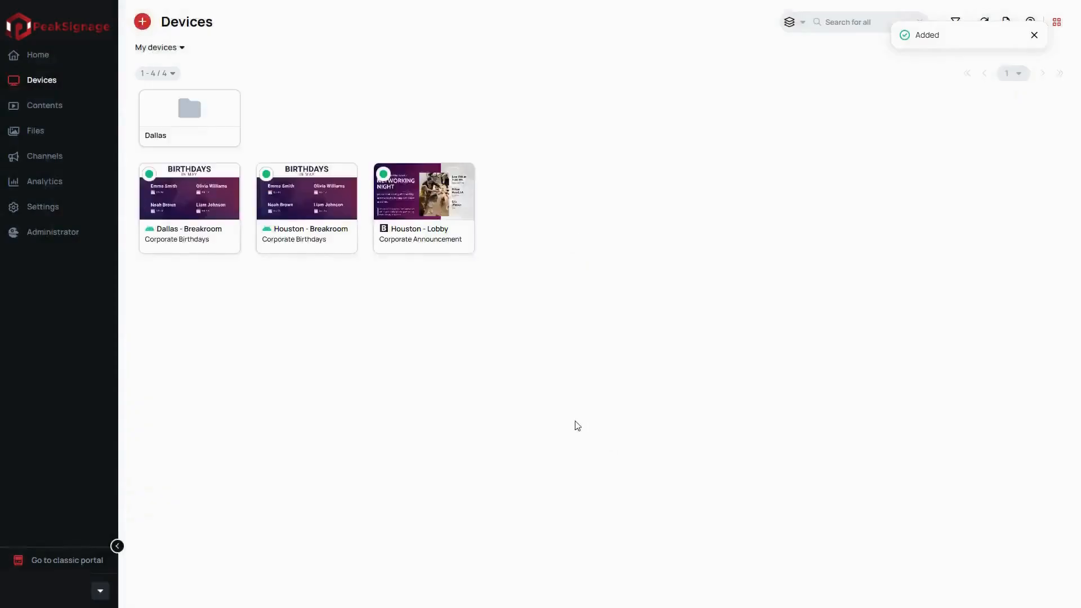
Step: Add a second device folder named Houston under My devices
left_click(142, 22)
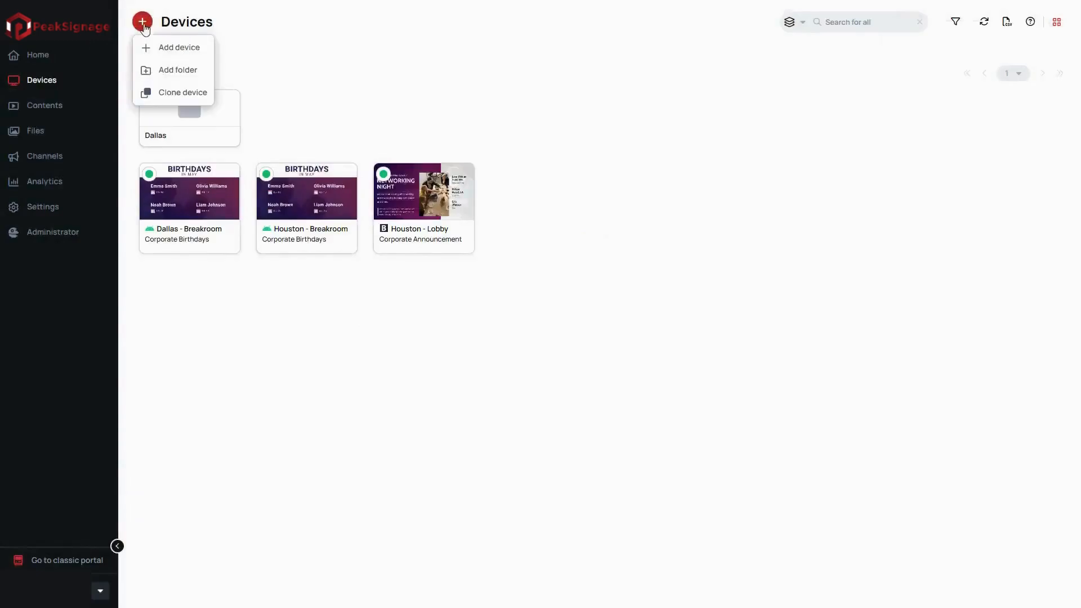
left_click(155, 75)
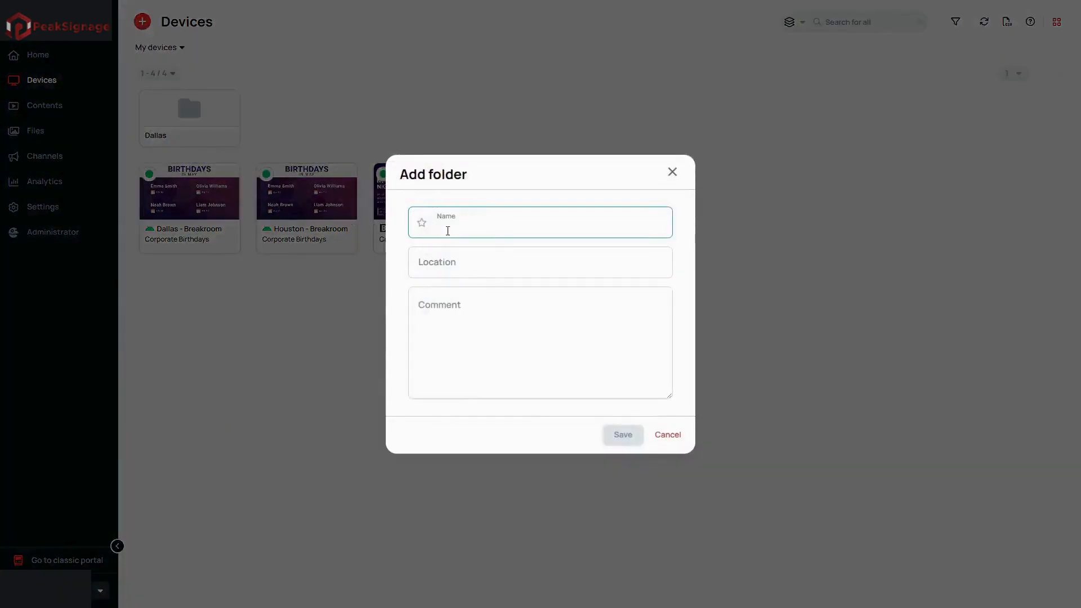
type("Houston")
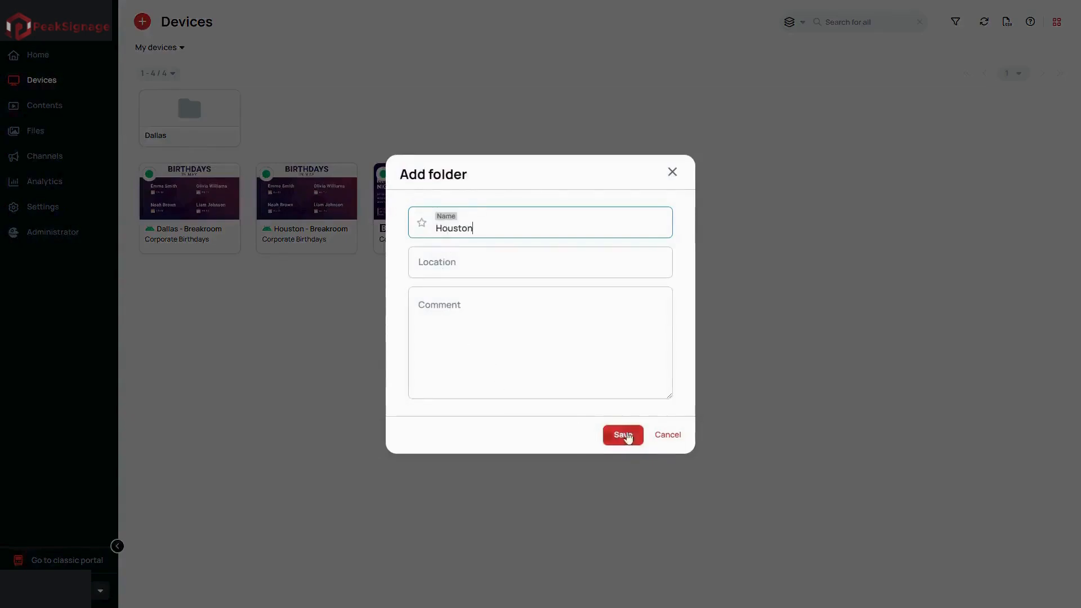
left_click(625, 436)
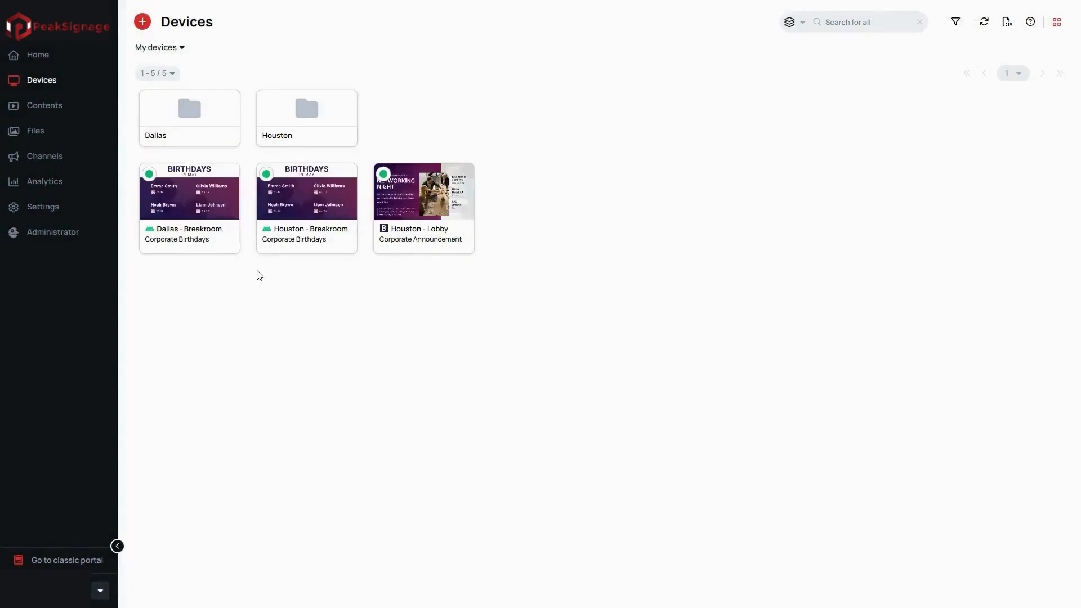
Step: Move the Houston - Breakroom and Houston - Lobby devices together into the Houston folder
left_click(320, 212)
left_click(401, 235)
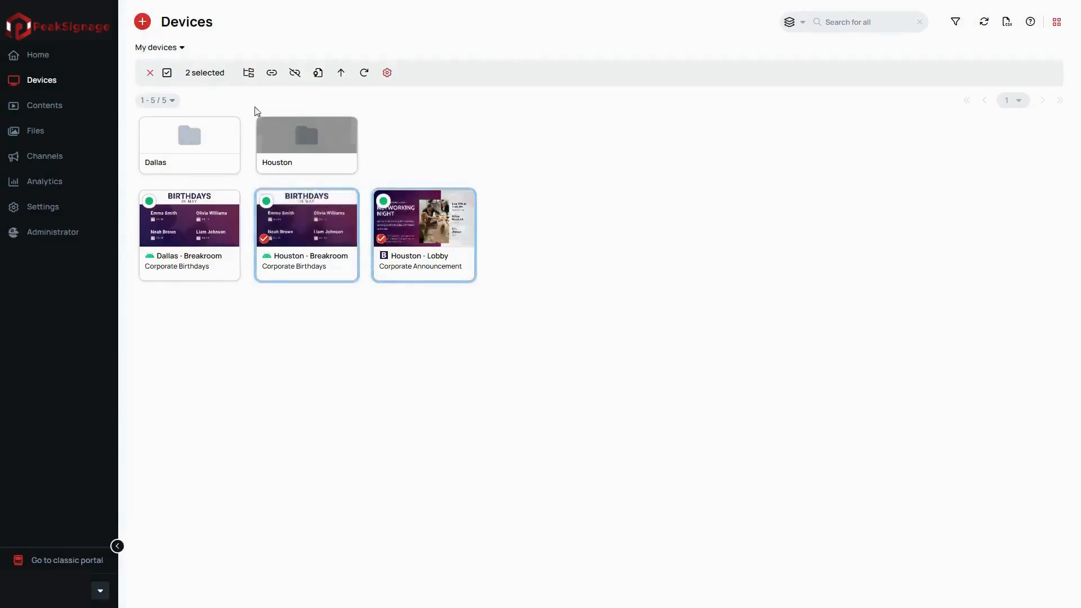
left_click(248, 73)
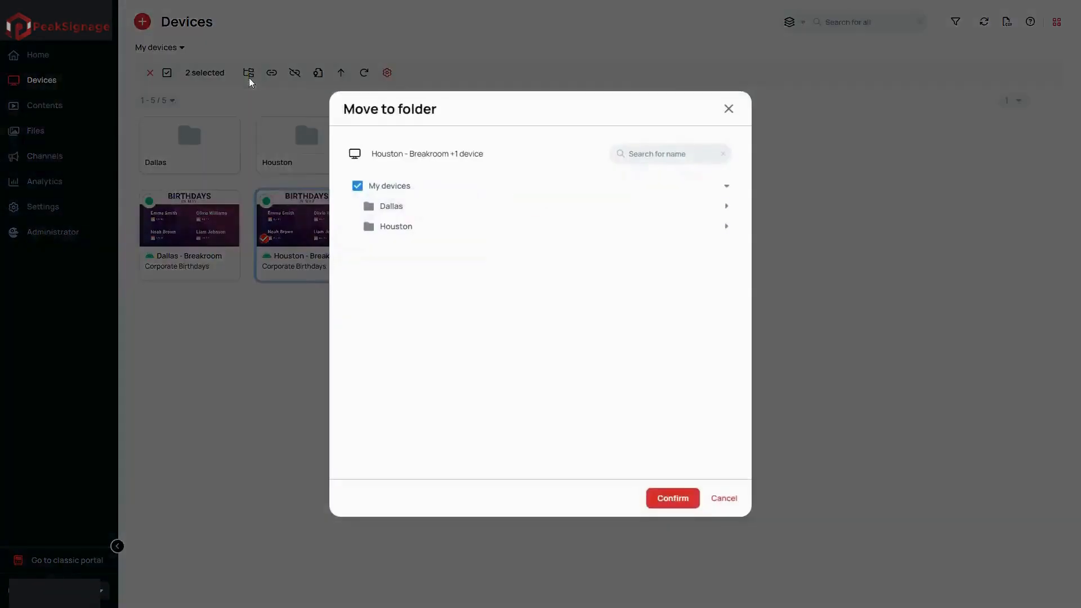
left_click(370, 227)
left_click(665, 498)
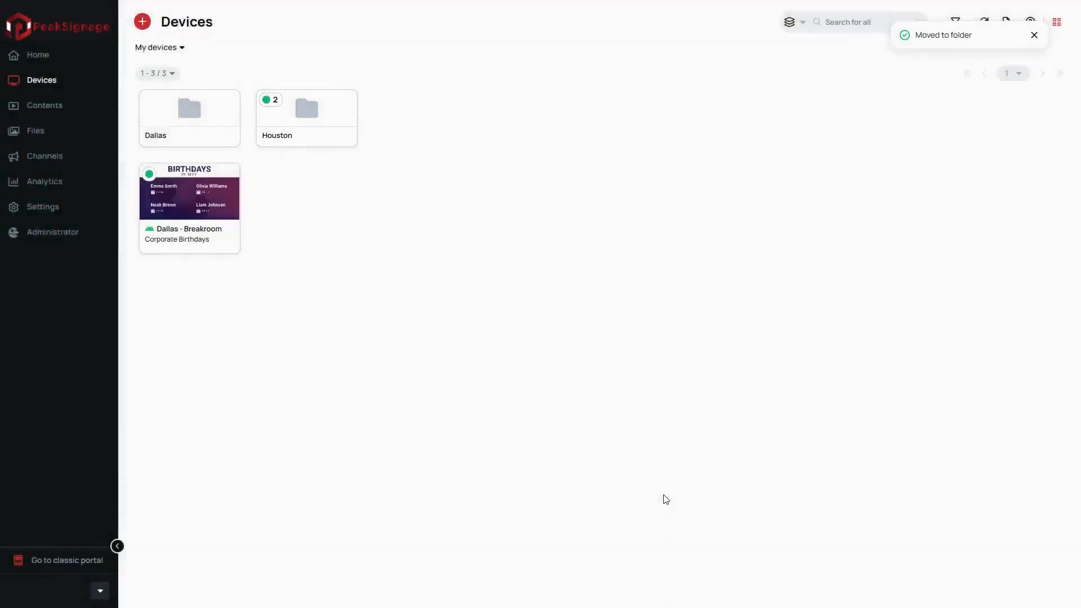
Step: Move the Dallas - Breakroom device into the Dallas folder
mouse_move(189, 215)
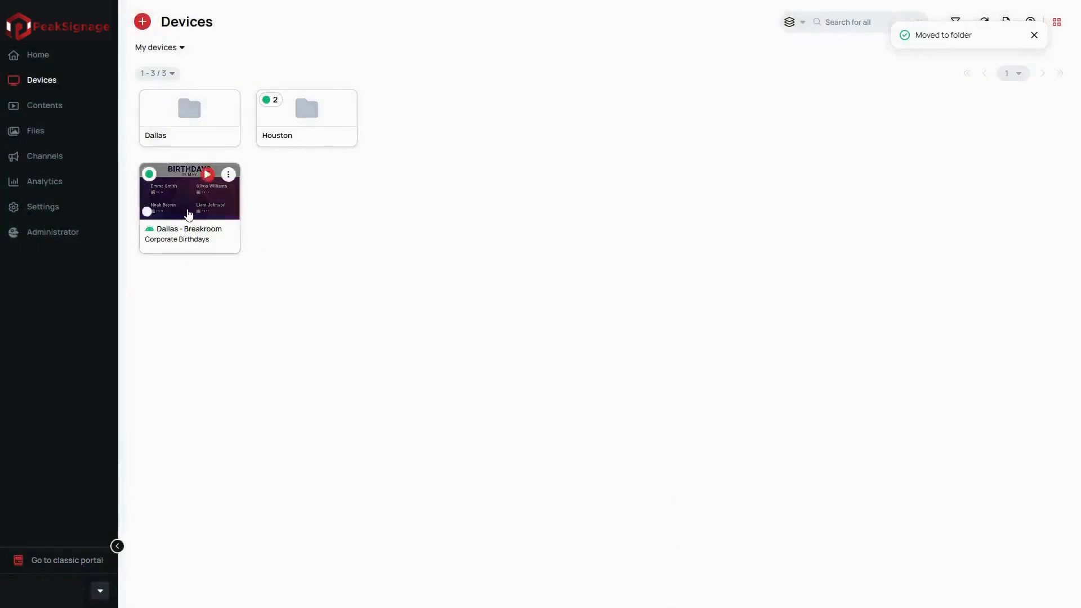
left_click(146, 212)
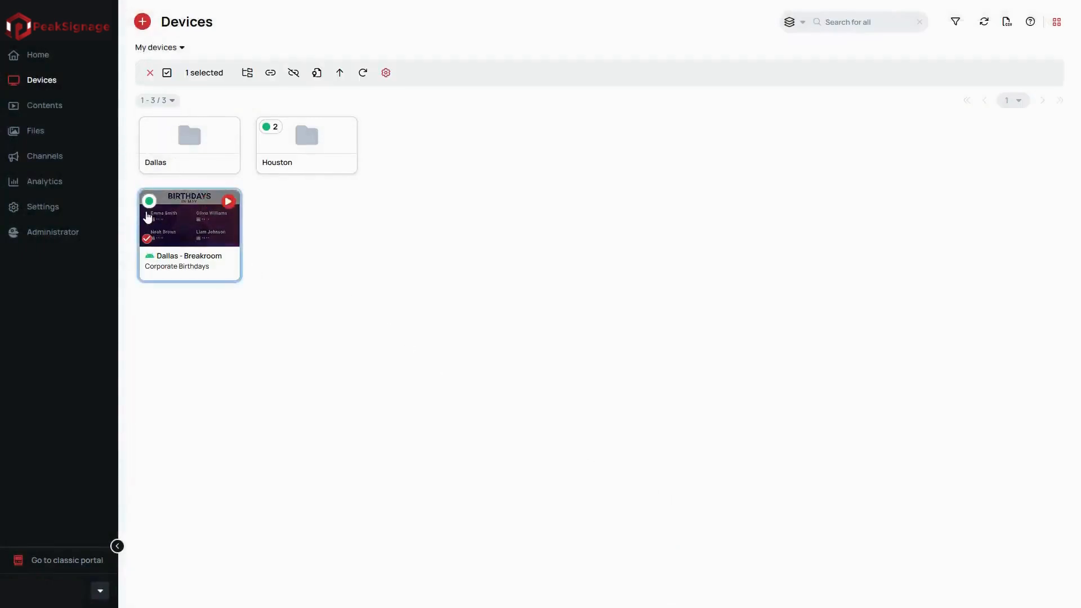
left_click(248, 73)
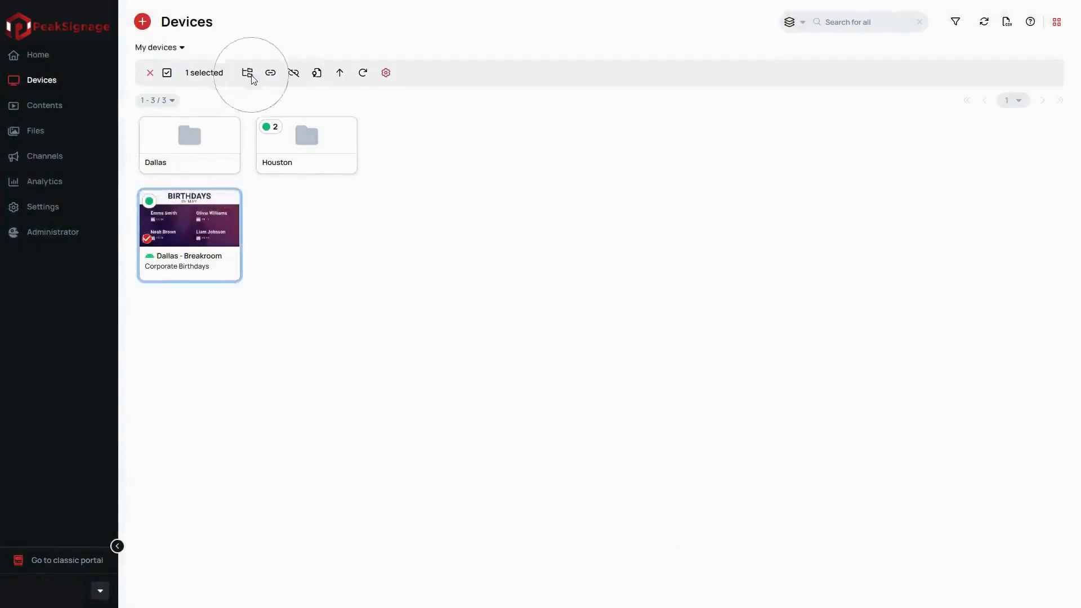
left_click(369, 207)
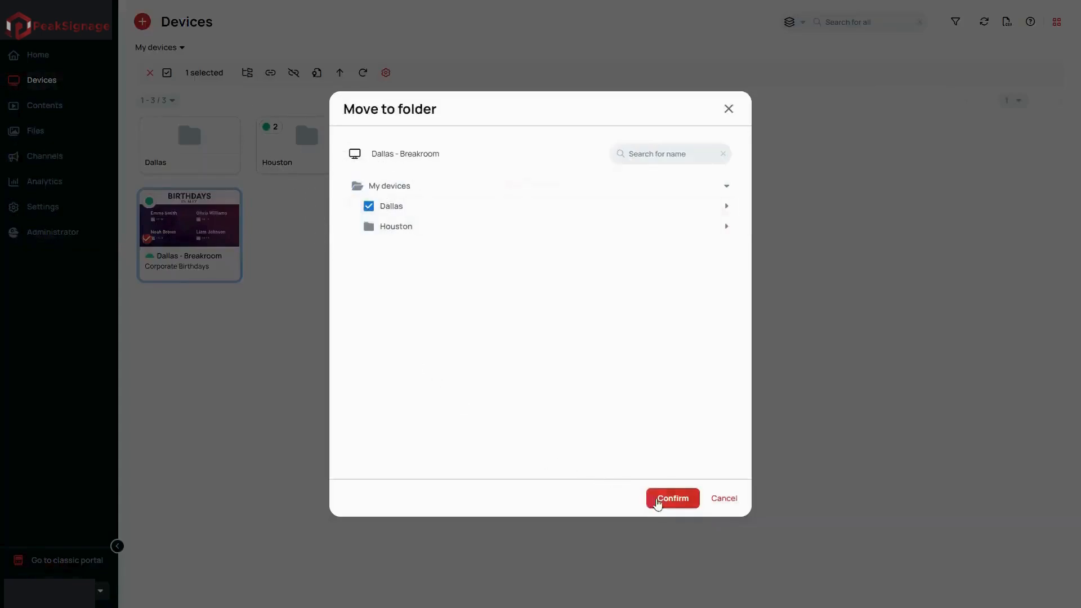
left_click(663, 499)
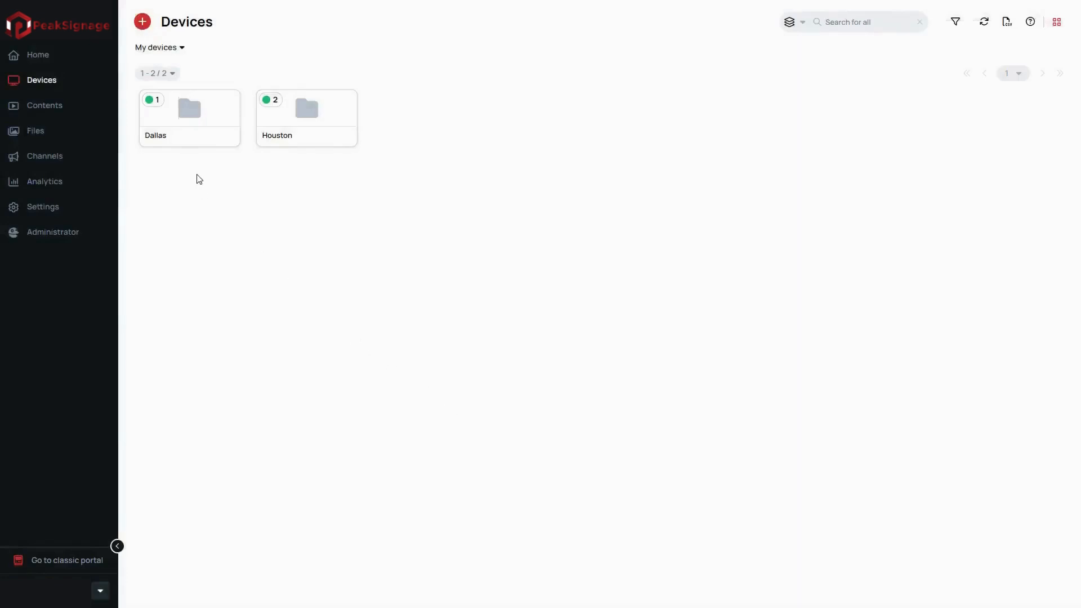
Step: Look inside the Houston device folder and review the actions available for the Dallas folder
left_click(314, 121)
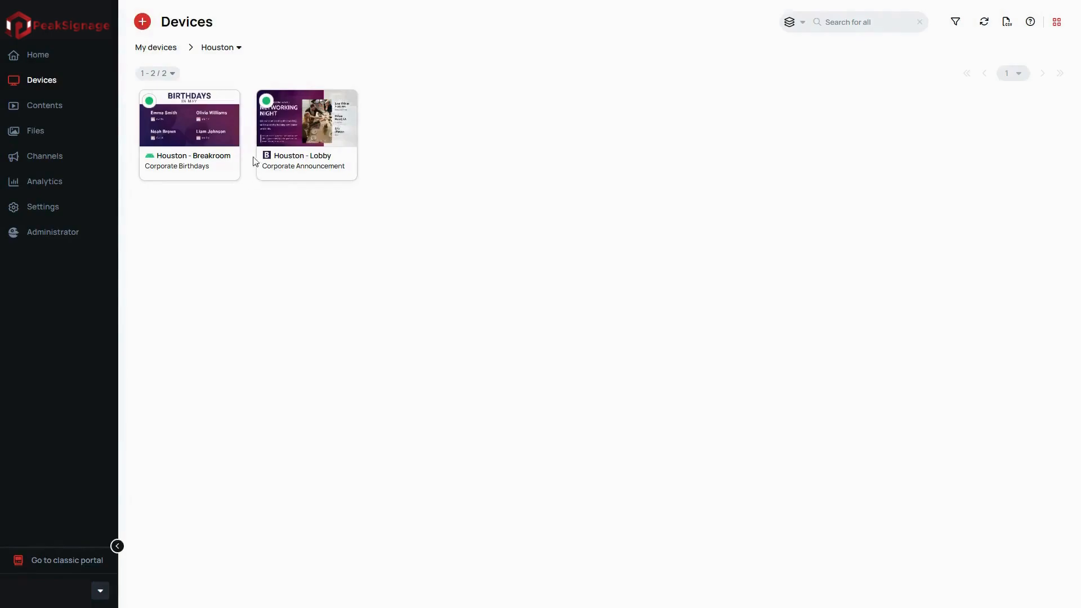
left_click(148, 49)
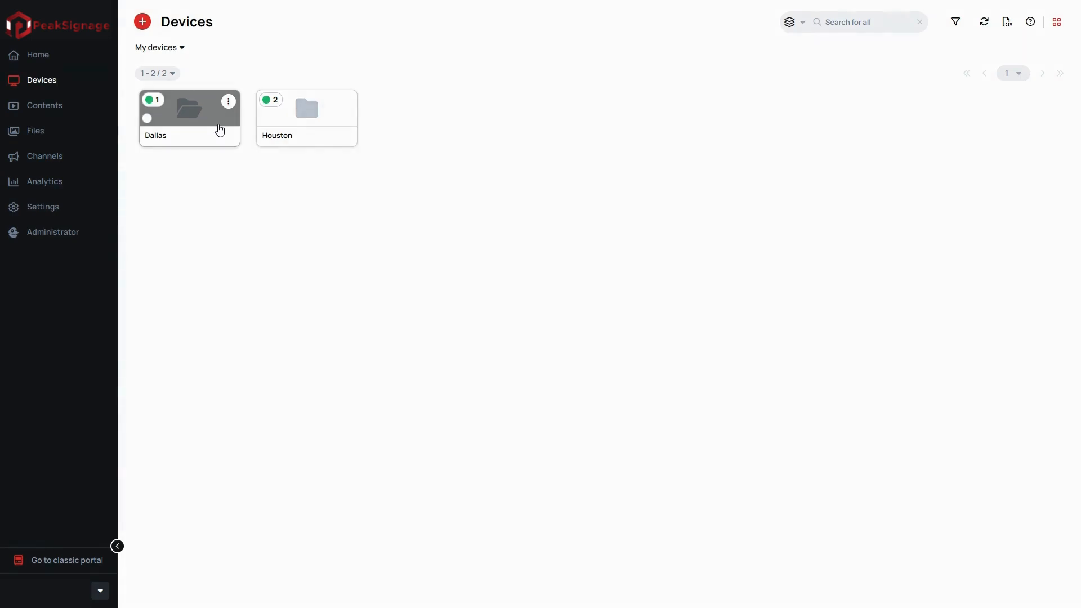
right_click(219, 130)
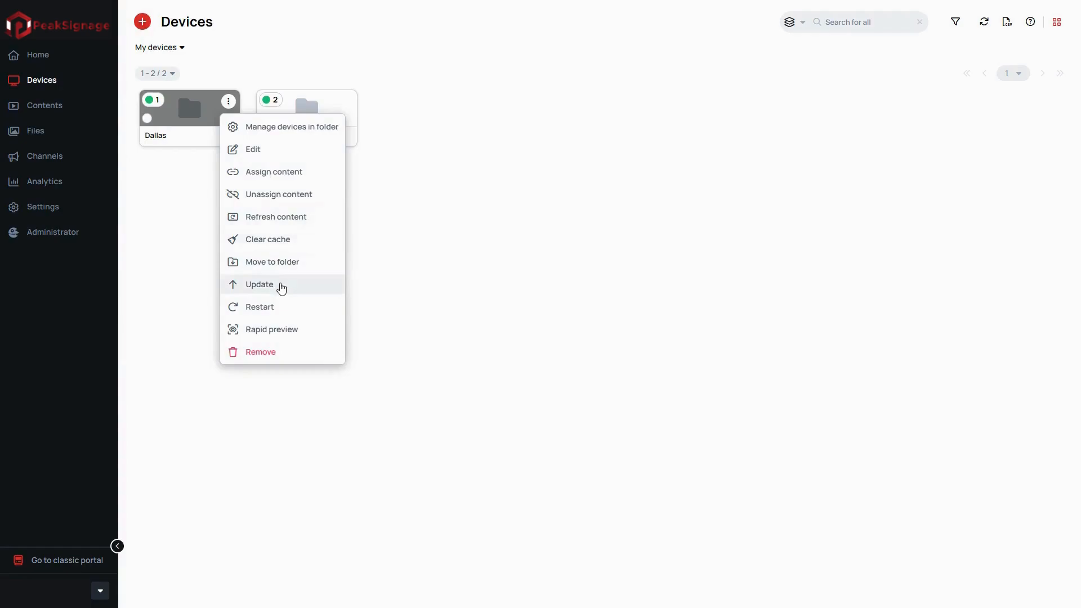
left_click(42, 108)
Step: Go to the Contents section and browse its slides, playlists, contents and schedules, ending on the view of all items
left_click(43, 109)
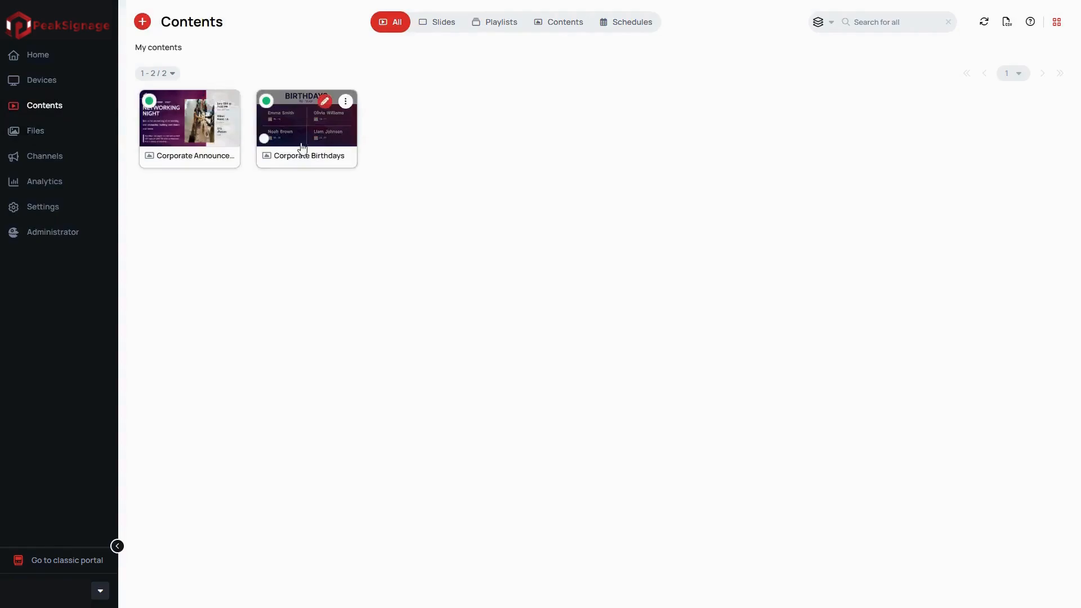
left_click(445, 28)
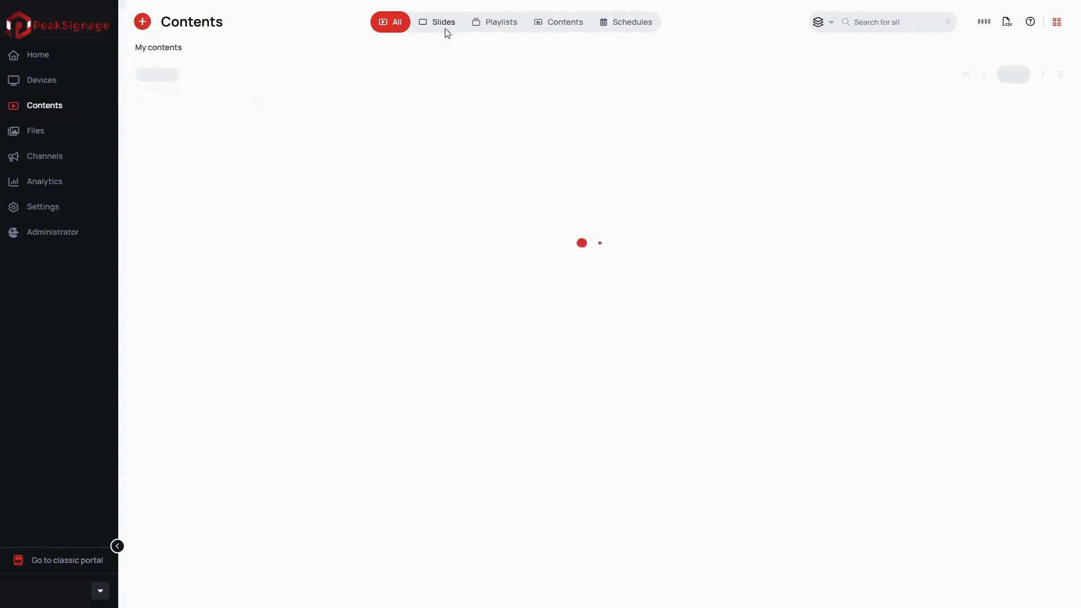
left_click(488, 31)
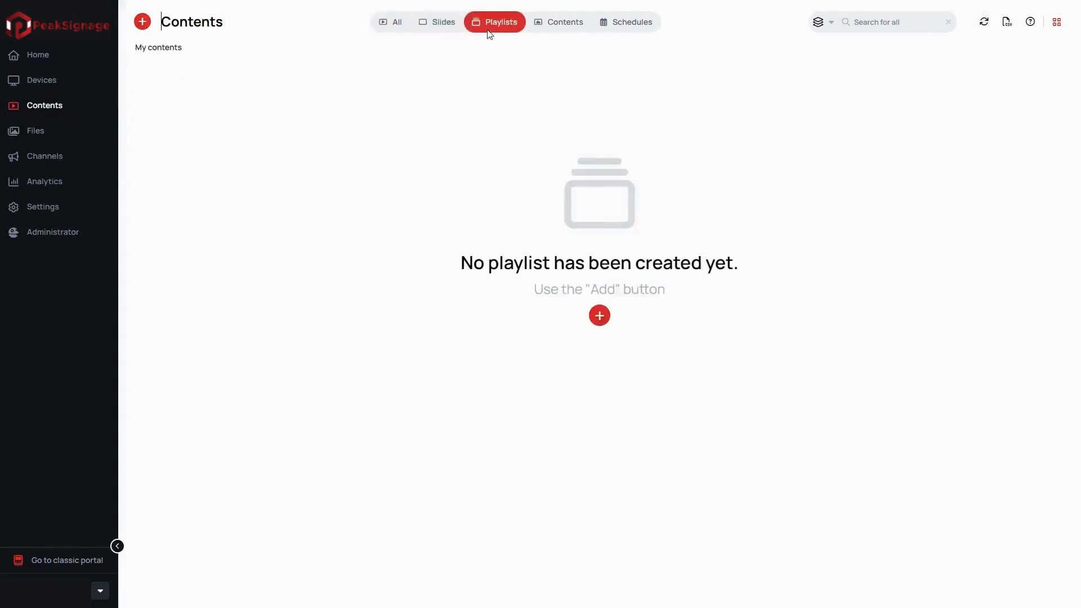
left_click(544, 31)
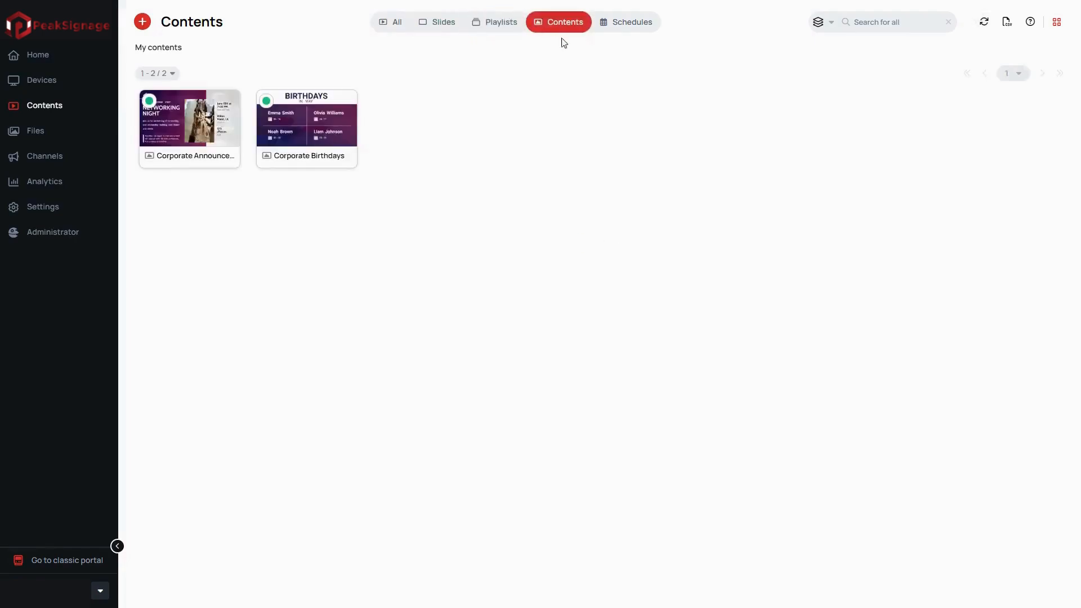
left_click(626, 29)
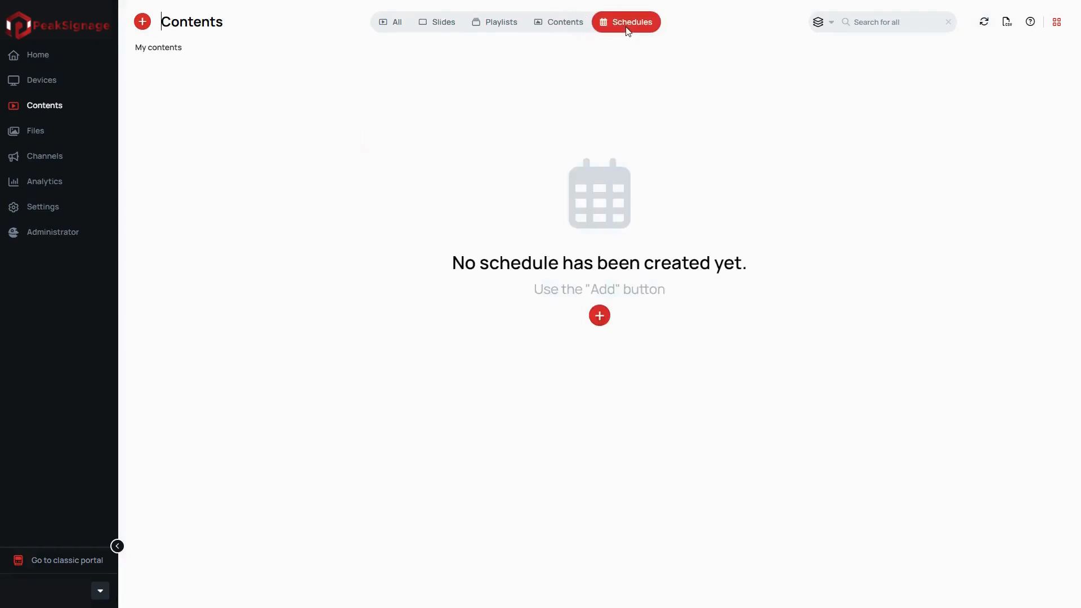
left_click(382, 28)
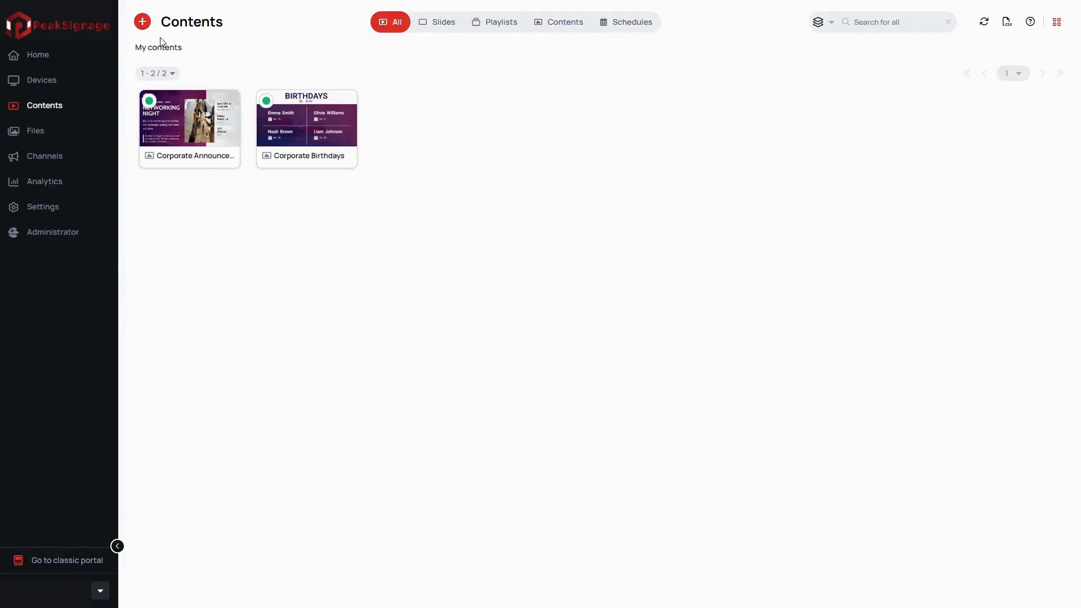
Step: Add a content folder named Birthdays under My contents, without making it a local template folder
left_click(146, 28)
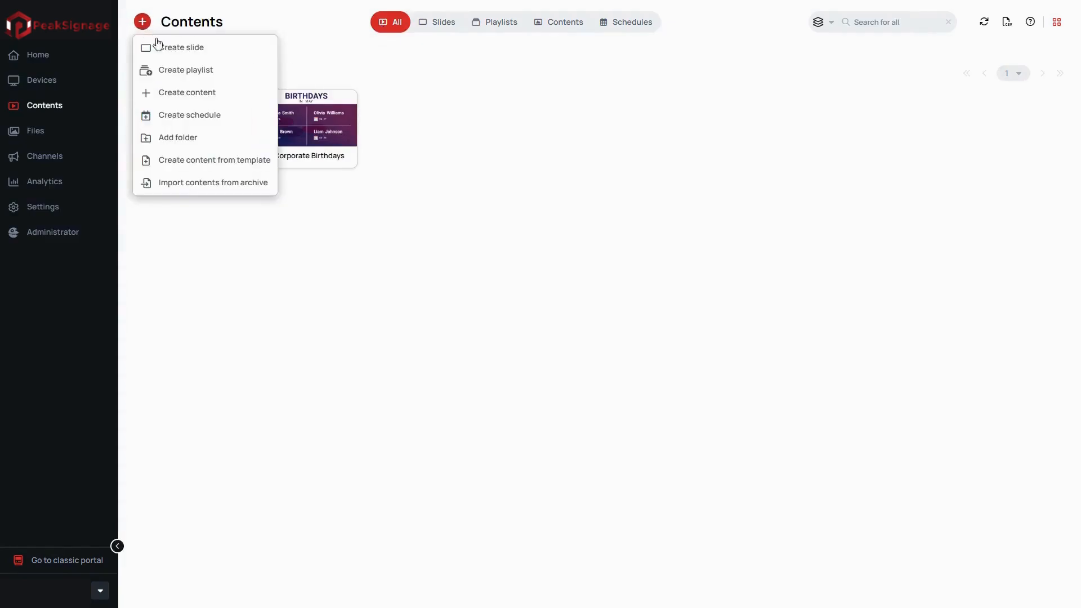
left_click(153, 137)
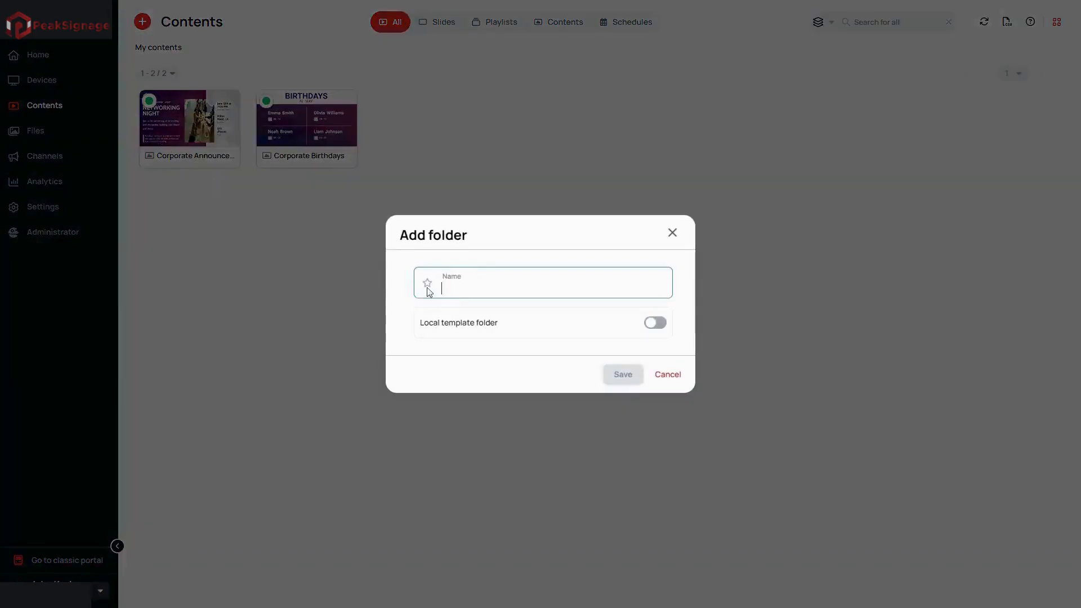
type("Birthdays")
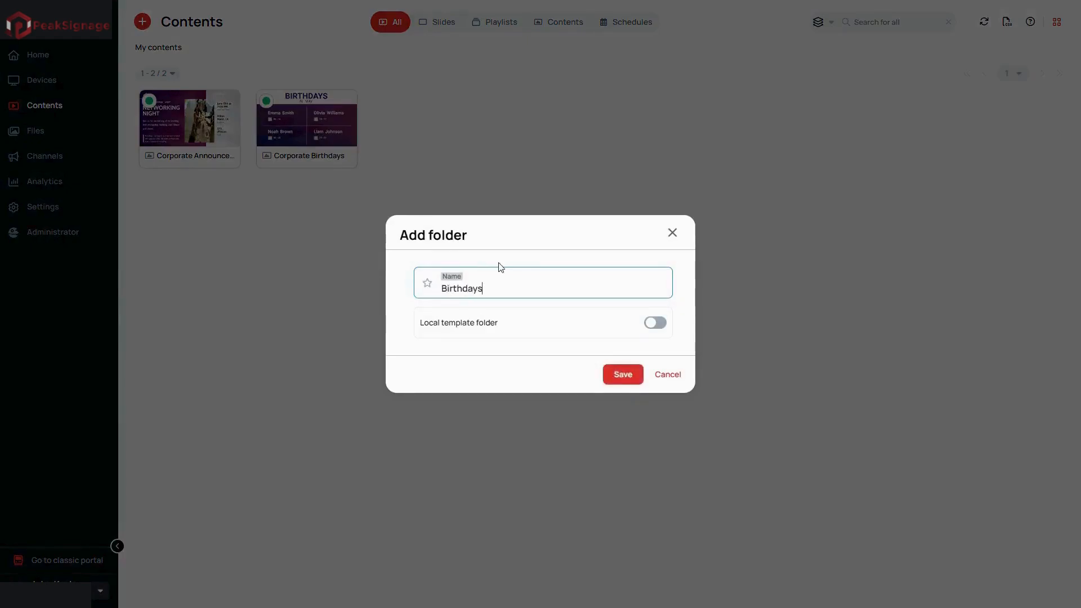
left_click(619, 374)
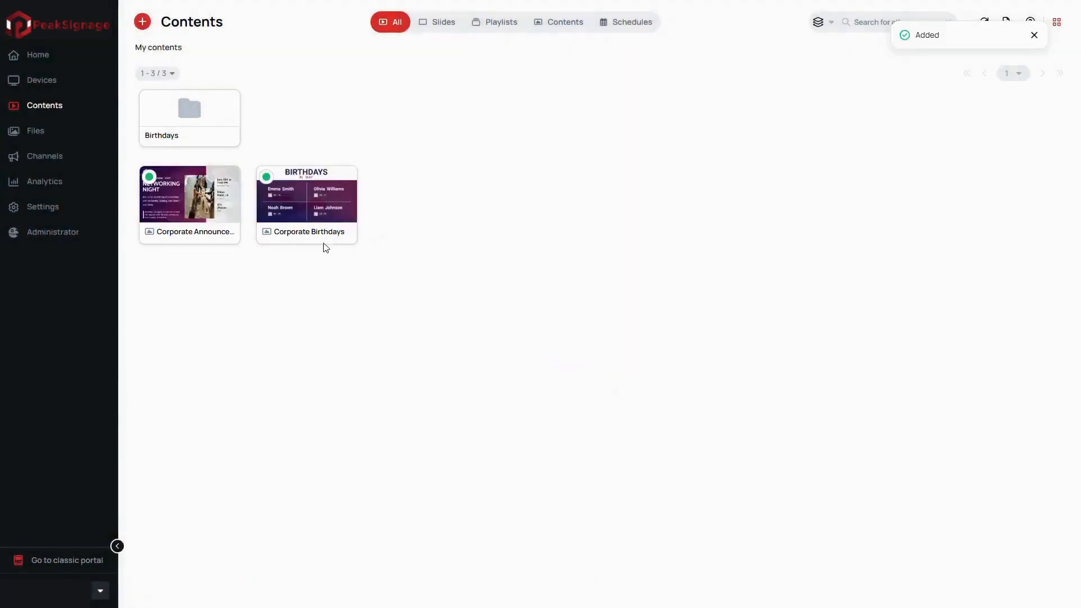
Step: Add another content folder named Announcements under My contents
left_click(141, 25)
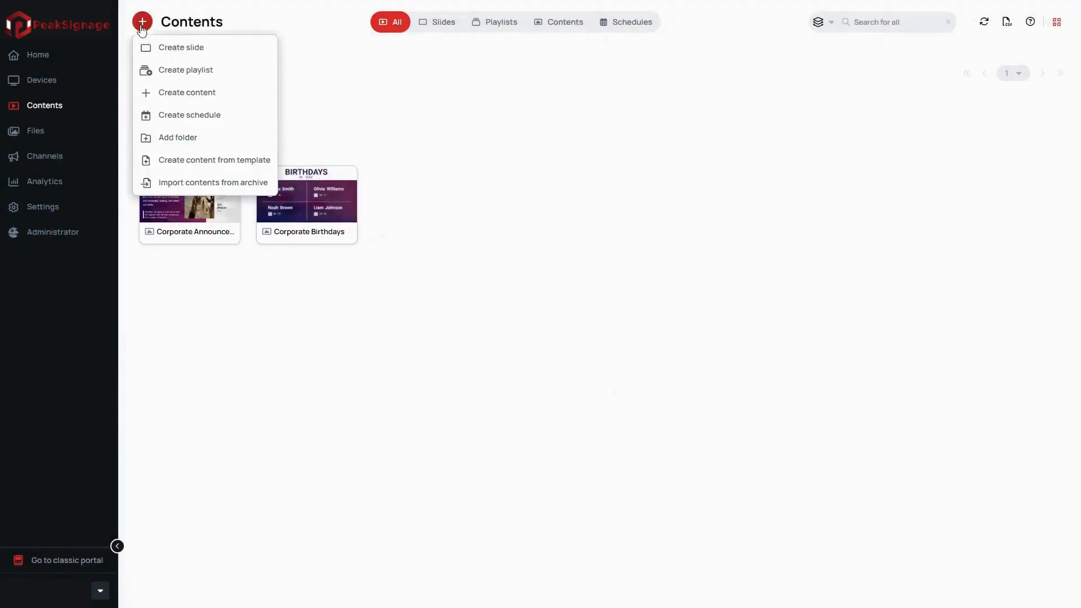
left_click(174, 139)
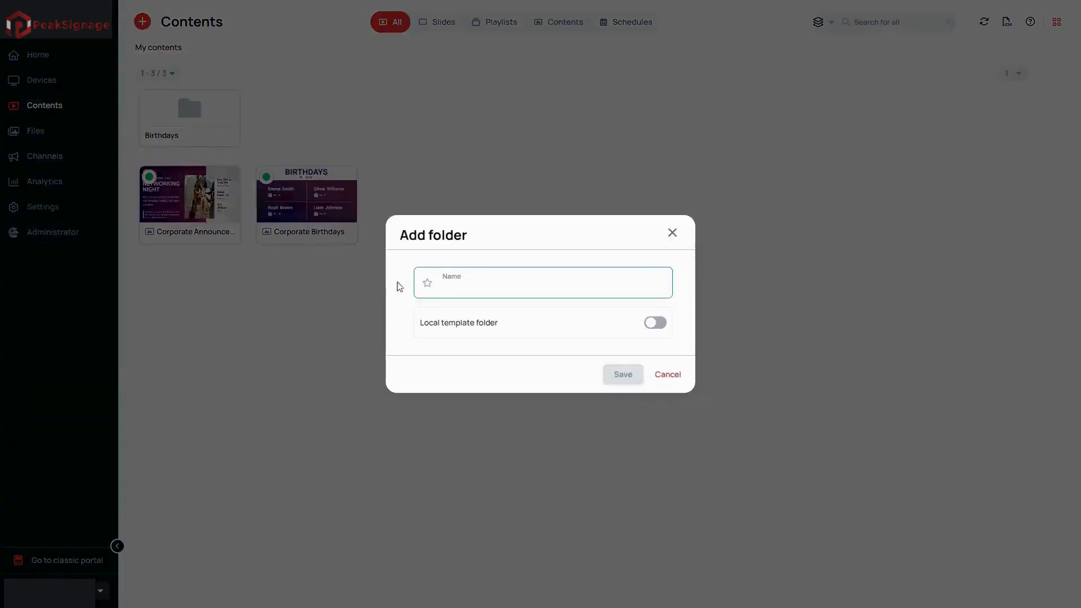
type("Announcements")
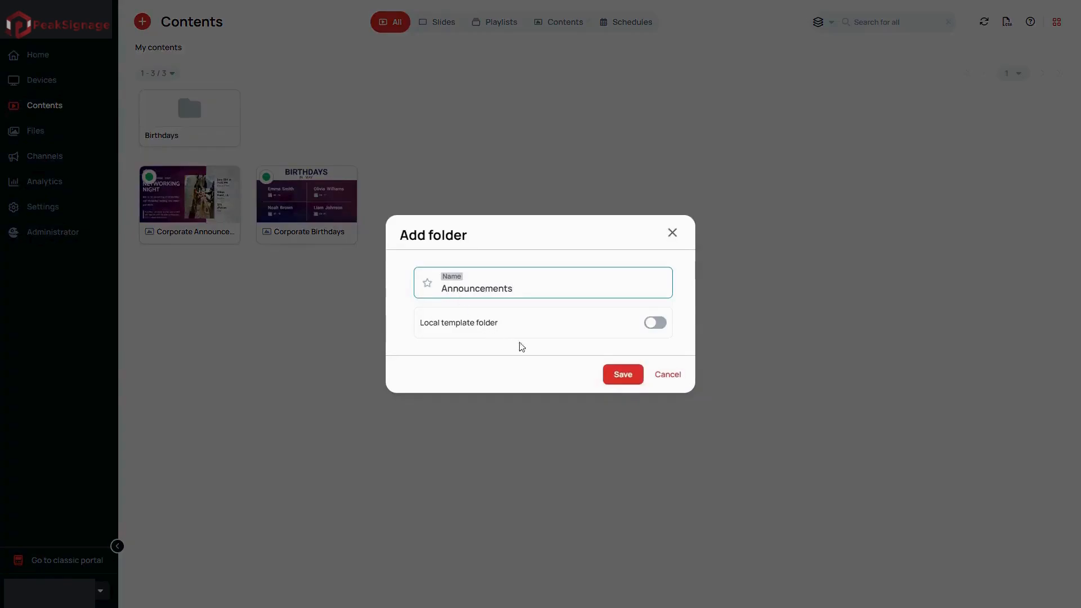
left_click(612, 375)
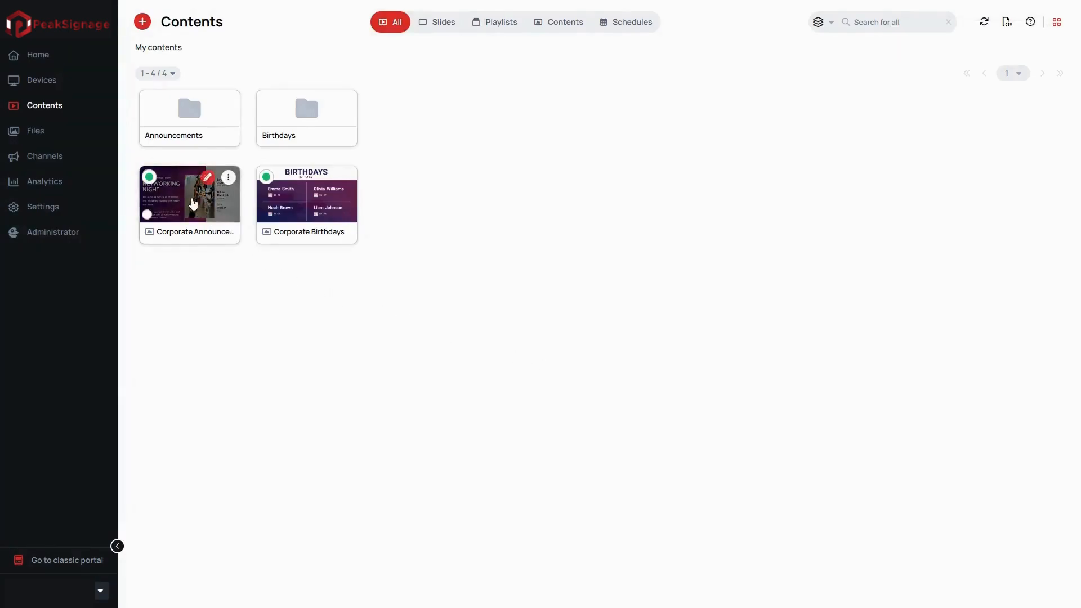
Step: Move the Corporate Announcement content into the Announcements folder
left_click(147, 215)
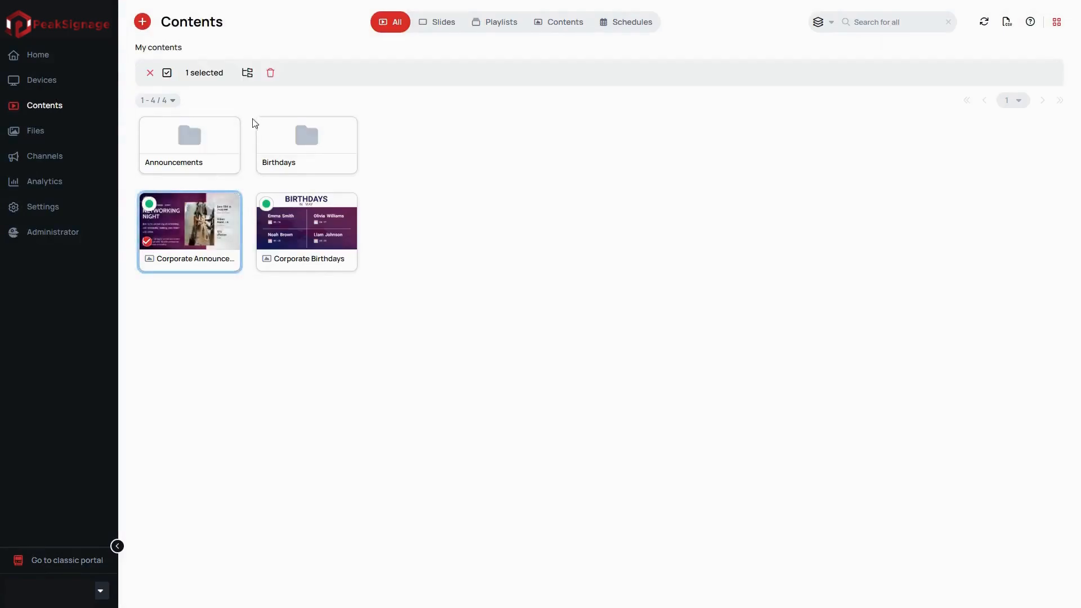
left_click(246, 78)
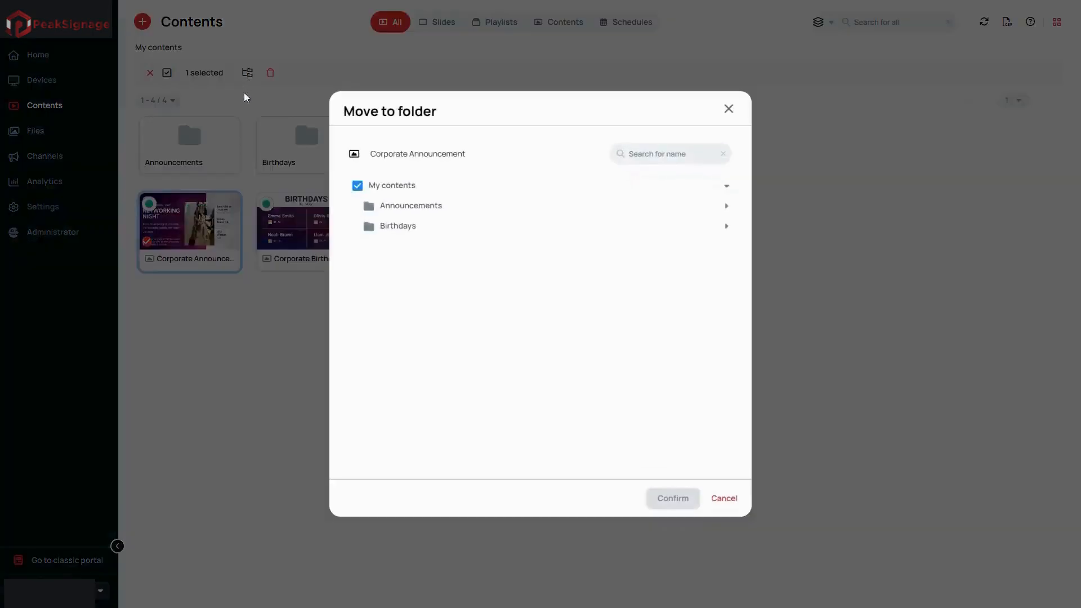
left_click(368, 207)
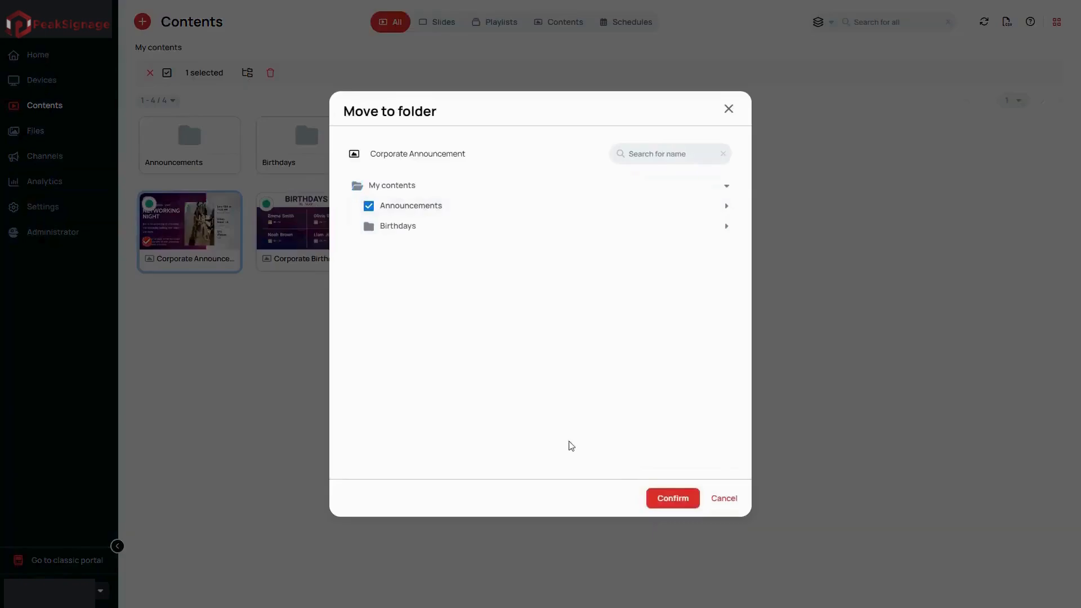
left_click(670, 499)
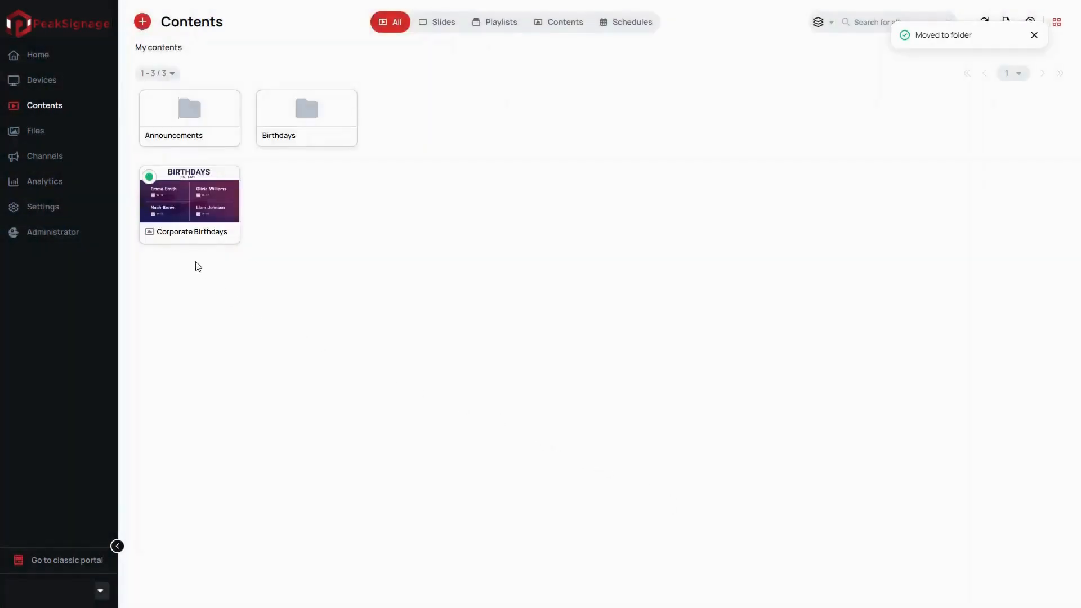
Step: Move the Corporate Birthdays content into the Birthdays folder
left_click(148, 214)
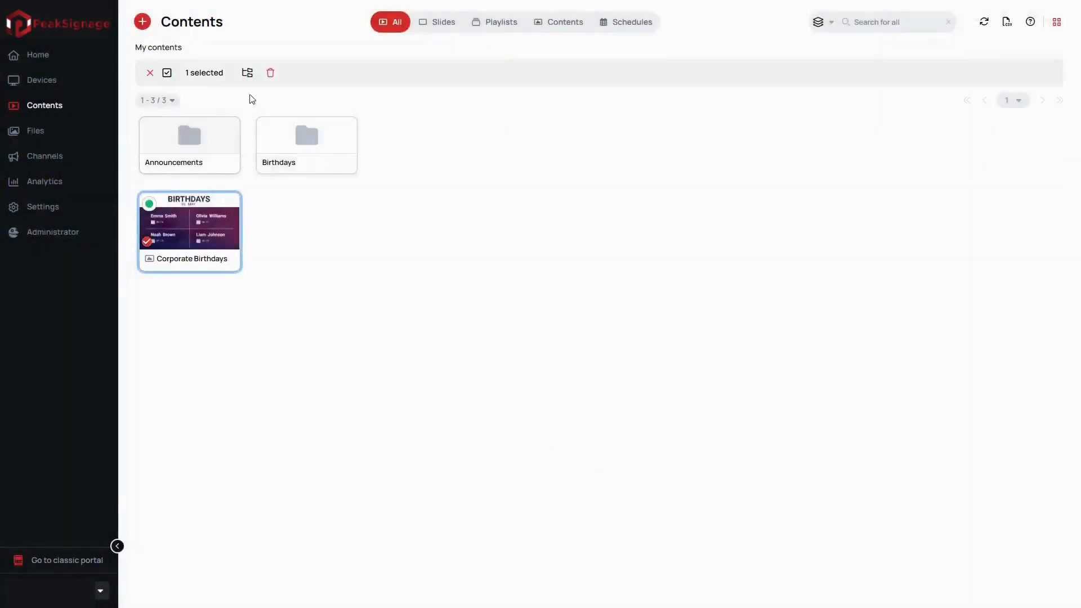
left_click(247, 73)
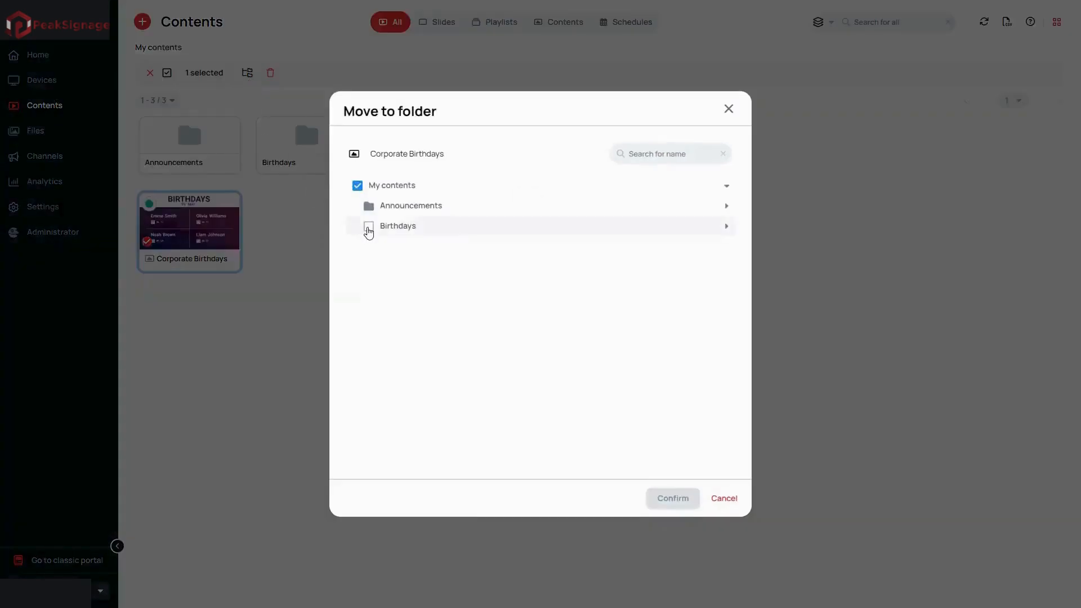
left_click(369, 227)
left_click(662, 500)
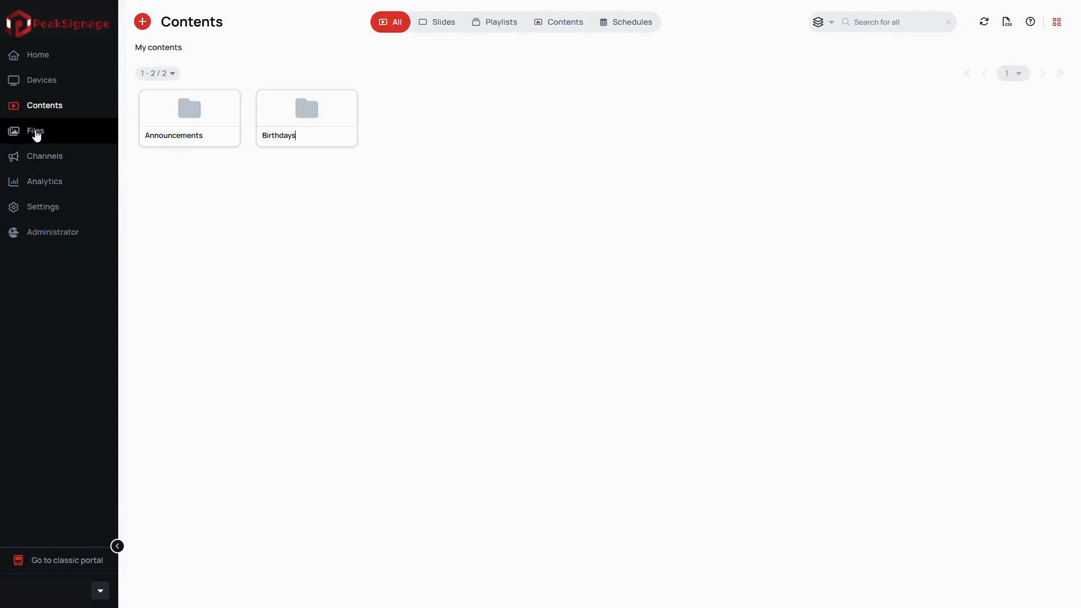
Step: Go to the Files section and add a folder named Houston under My files, leaving the cleanup of outdated files off
left_click(36, 135)
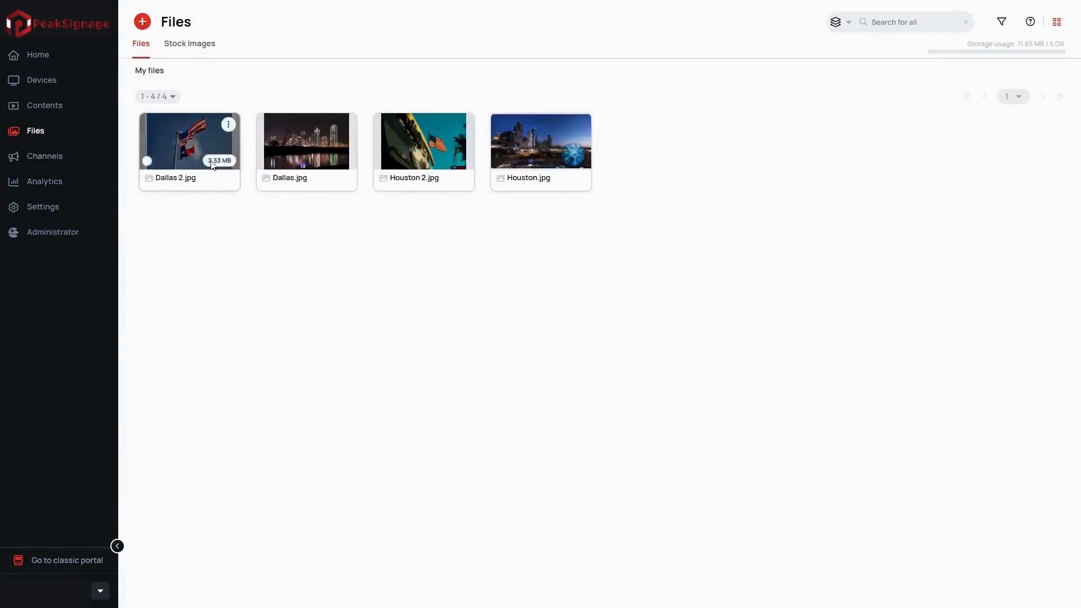
left_click(144, 23)
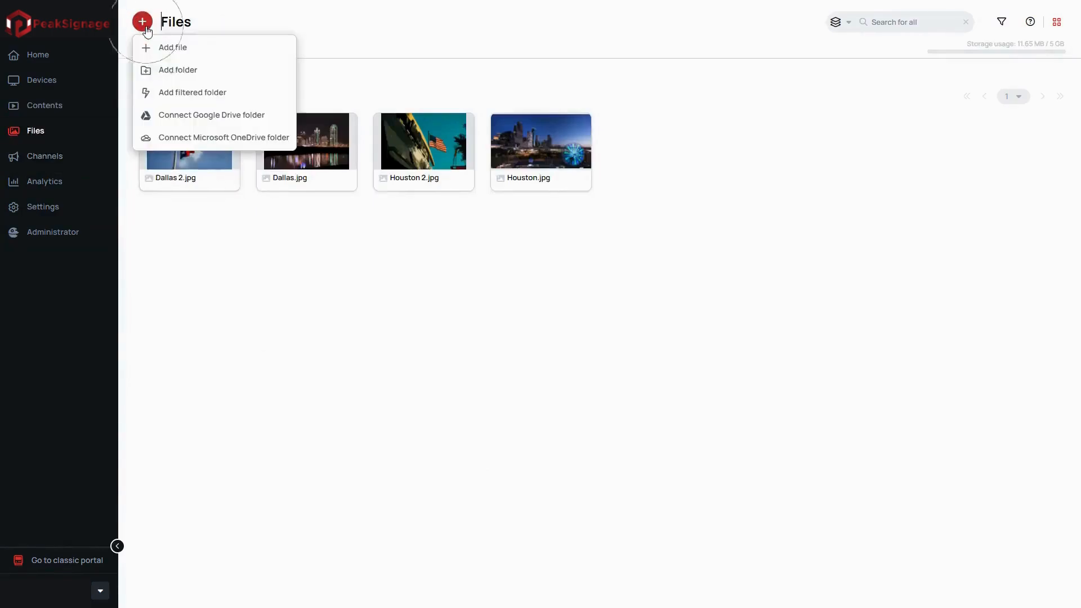
left_click(159, 70)
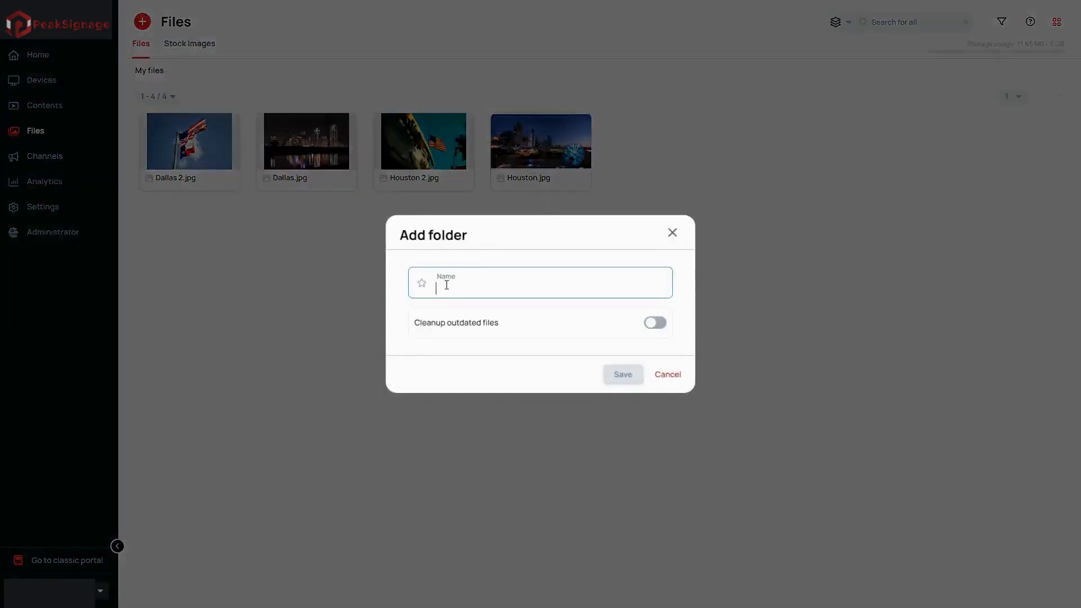
type("Houstohn")
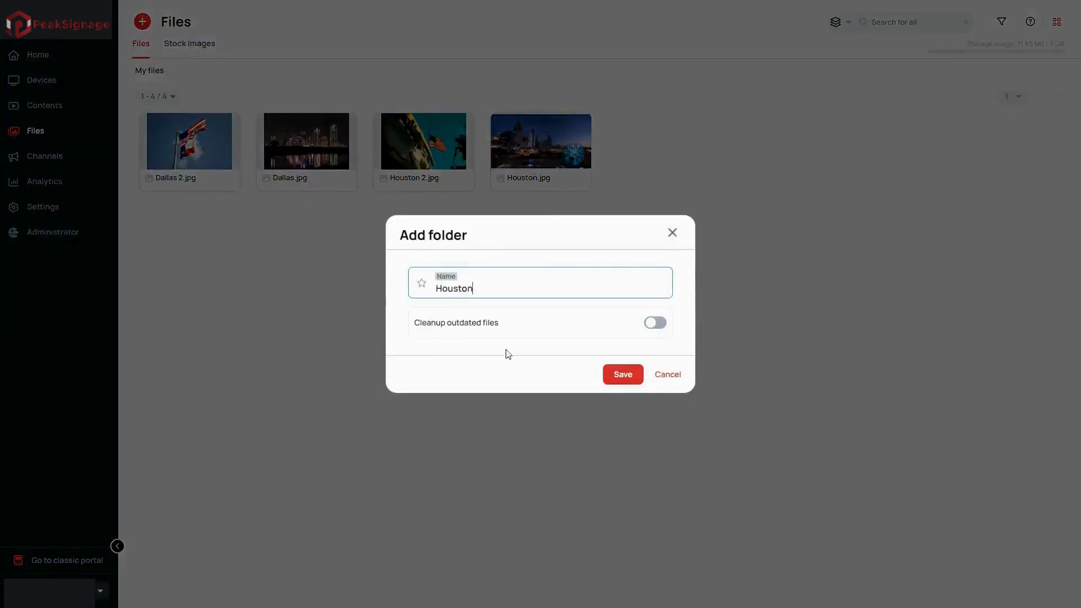
left_click(614, 377)
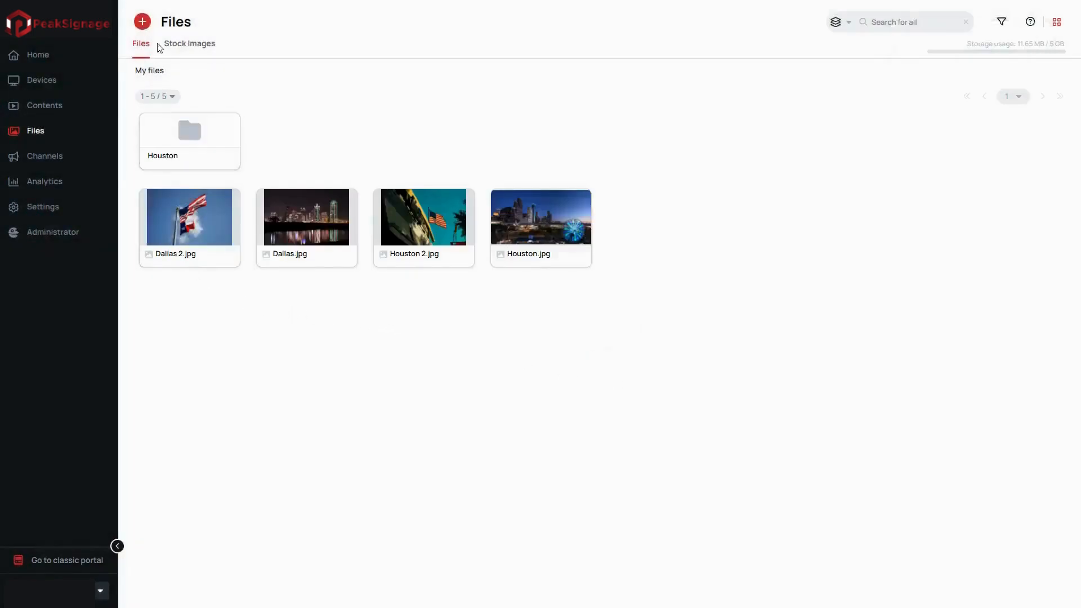
Step: Add another file folder named Dallas under My files, without cleanup of outdated files
left_click(142, 23)
left_click(151, 72)
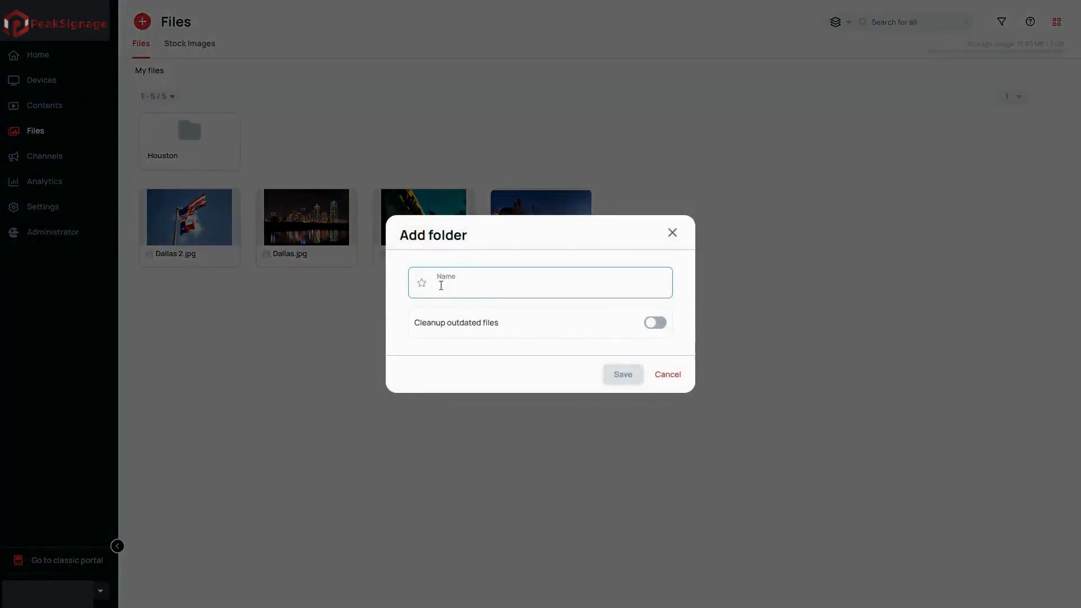
type("Dallas")
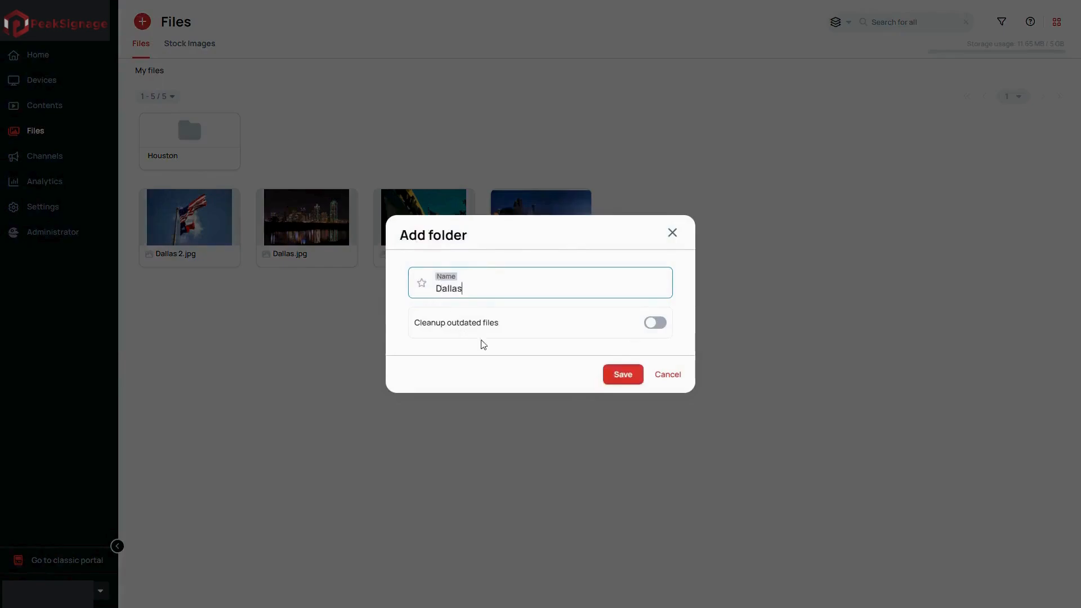
left_click(610, 378)
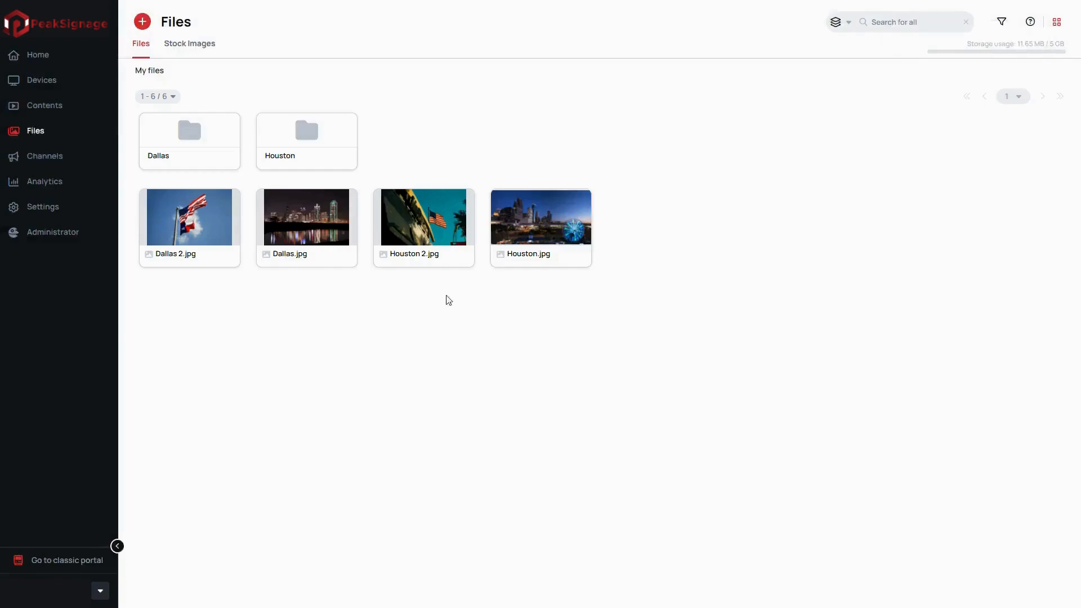
Step: Move the image files Houston 2.jpg and Houston.jpg together into the Houston folder
left_click(441, 227)
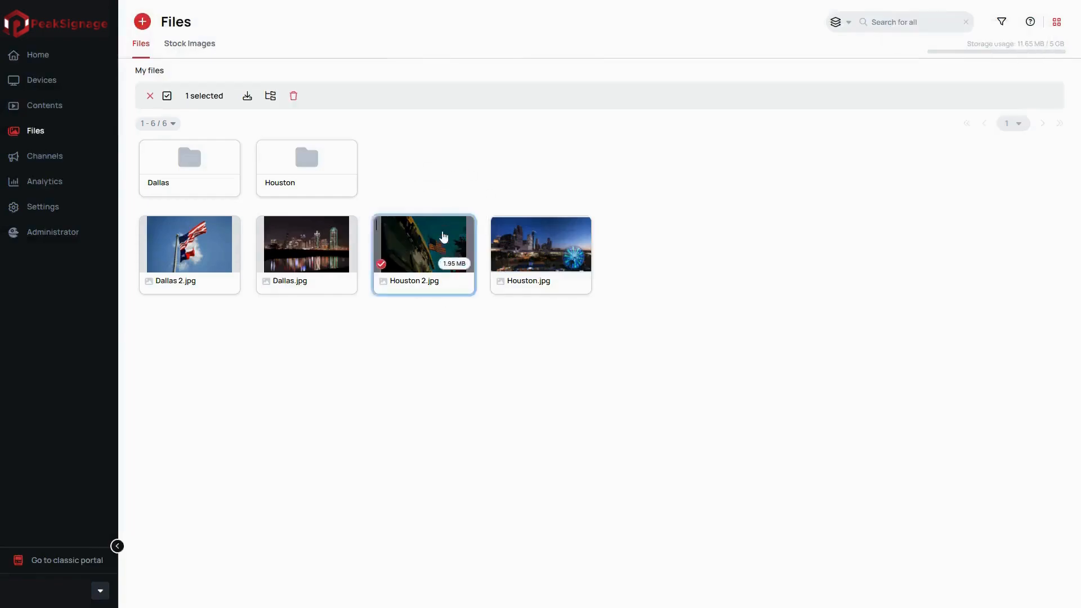
left_click(514, 255)
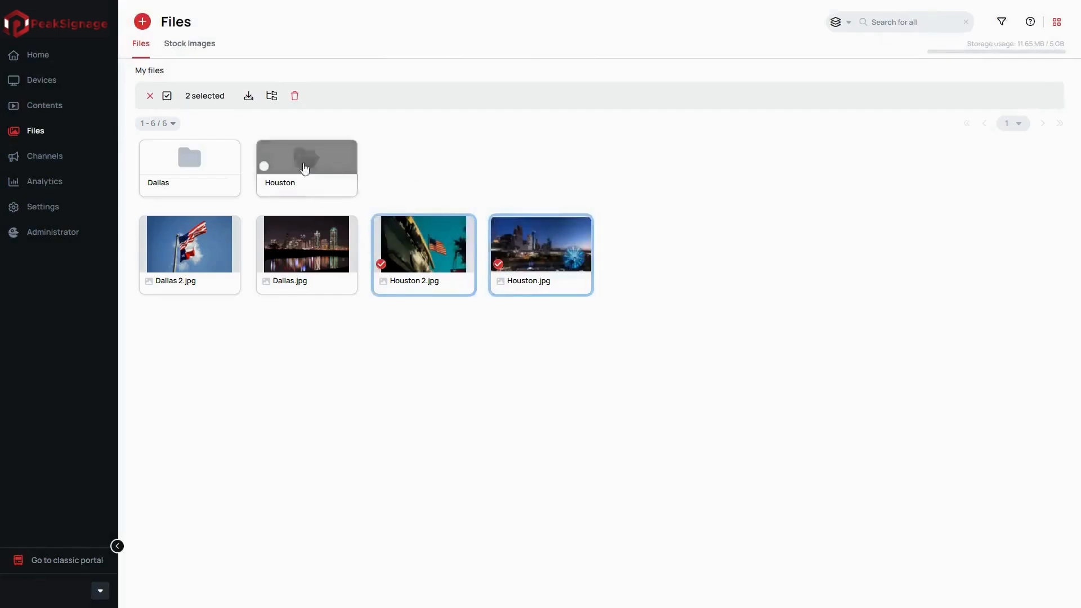
left_click(271, 97)
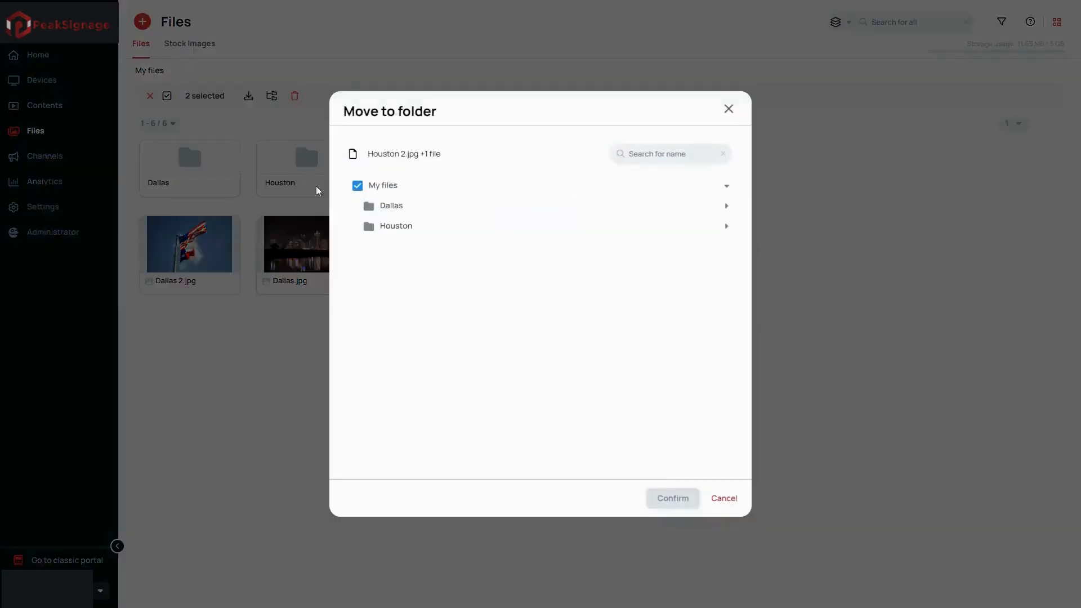
left_click(369, 227)
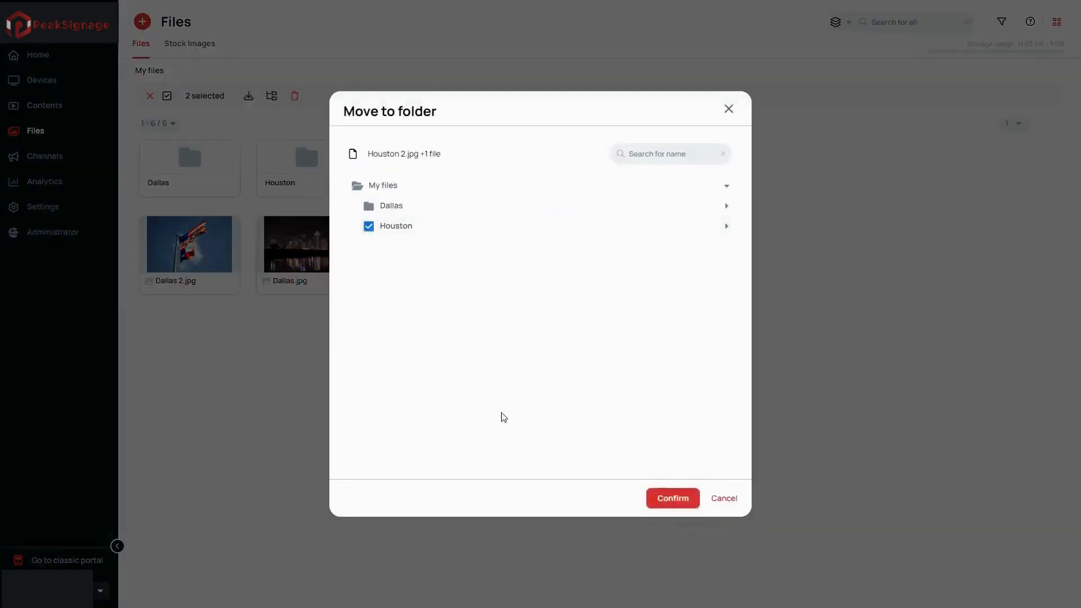
left_click(653, 499)
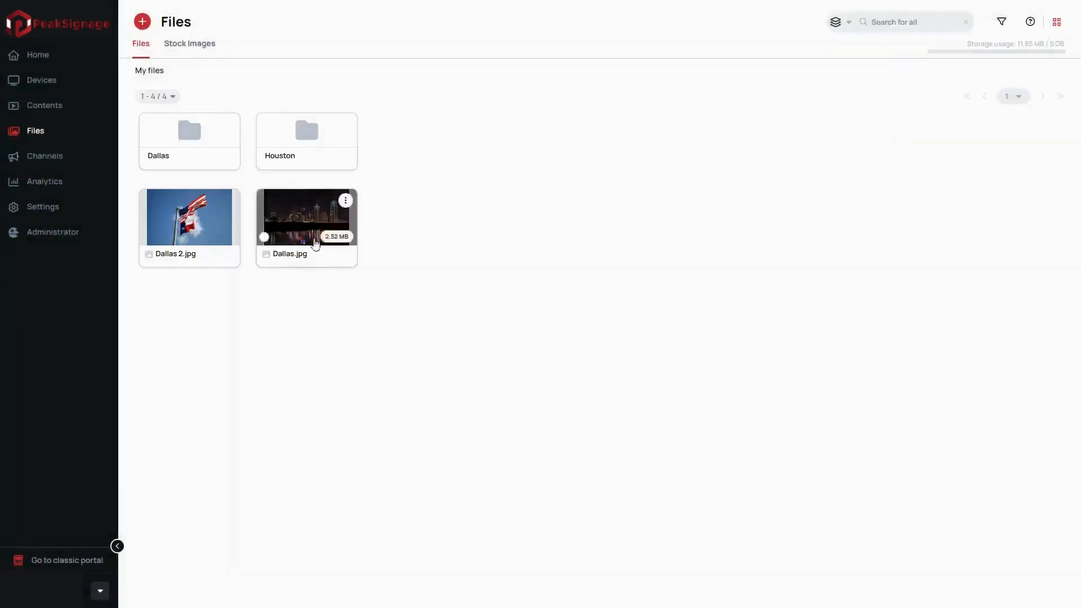
Step: Move the image files Dallas.jpg and Dallas 2.jpg together into the Dallas folder
left_click(306, 219)
left_click(204, 239)
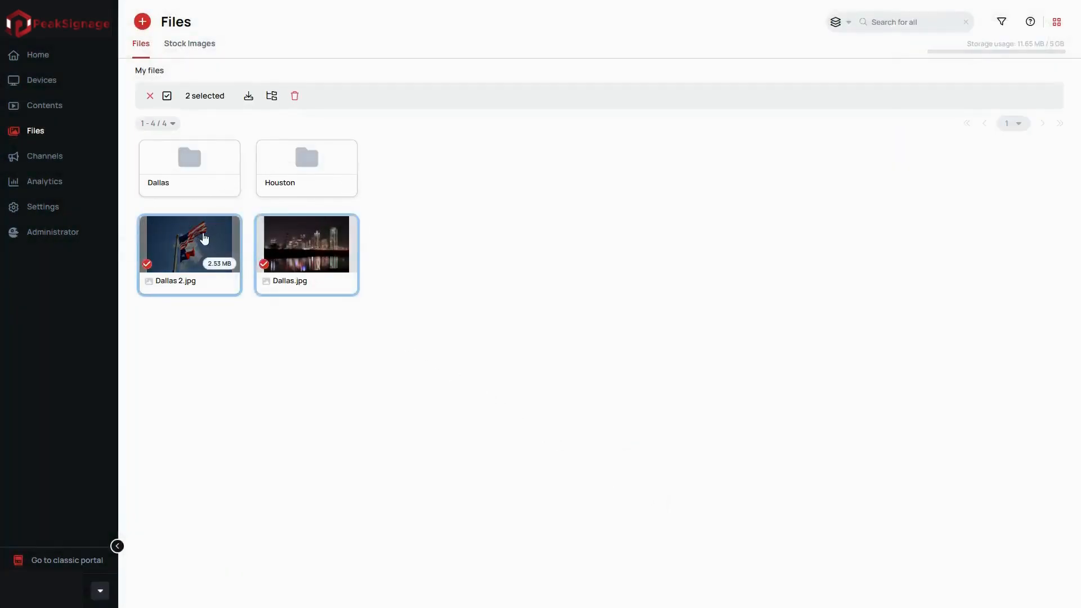
left_click(273, 96)
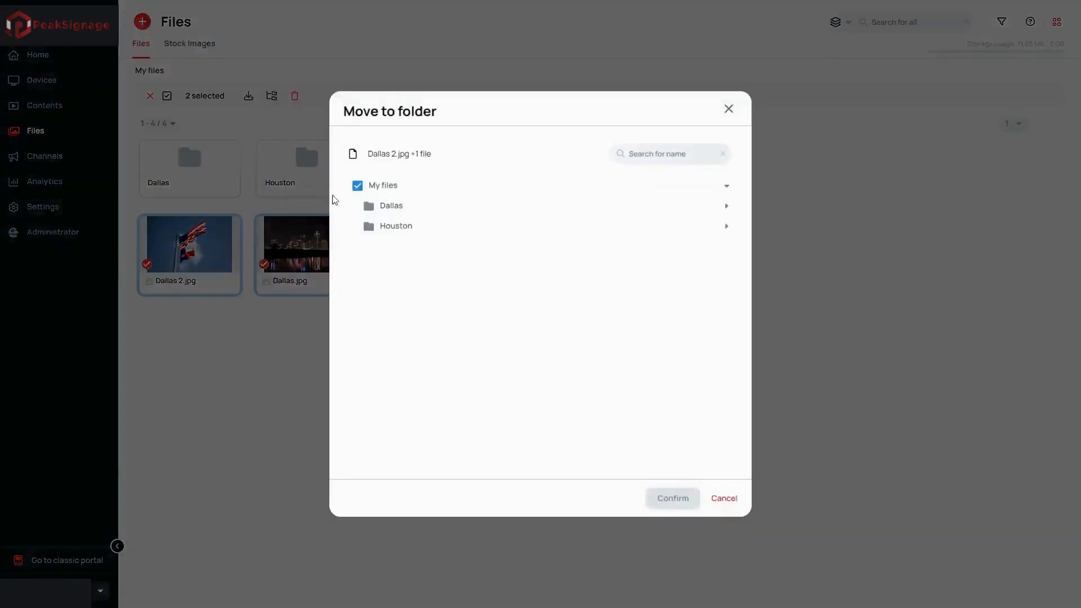
left_click(368, 206)
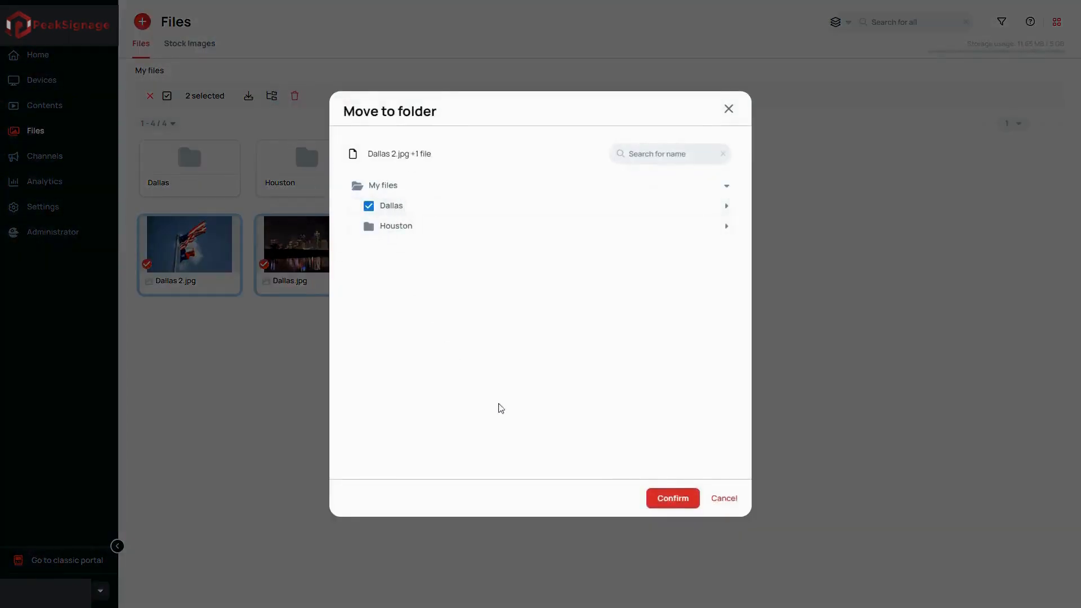
left_click(653, 506)
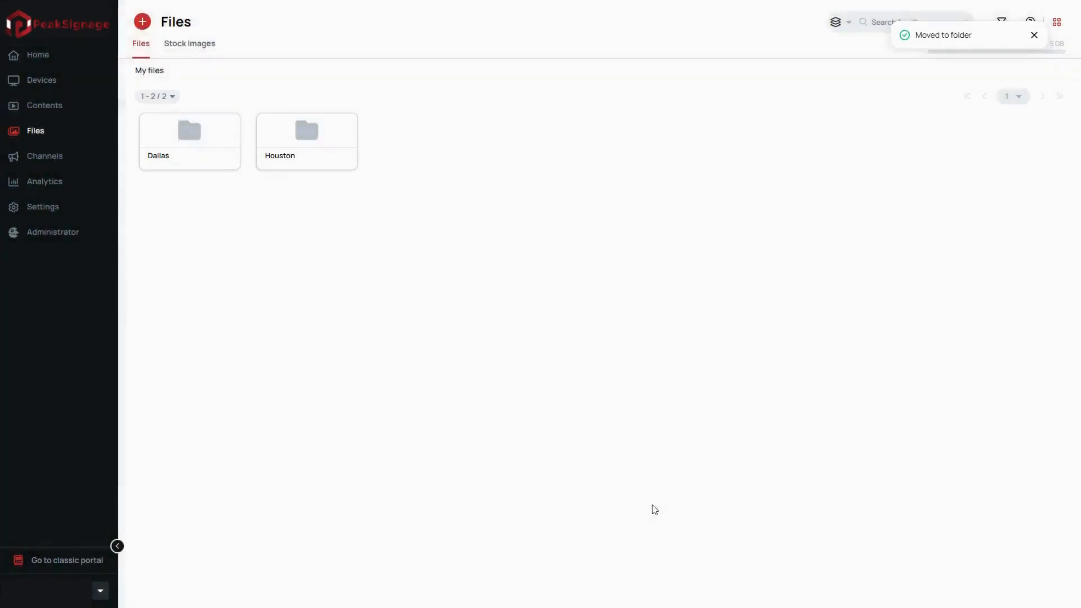